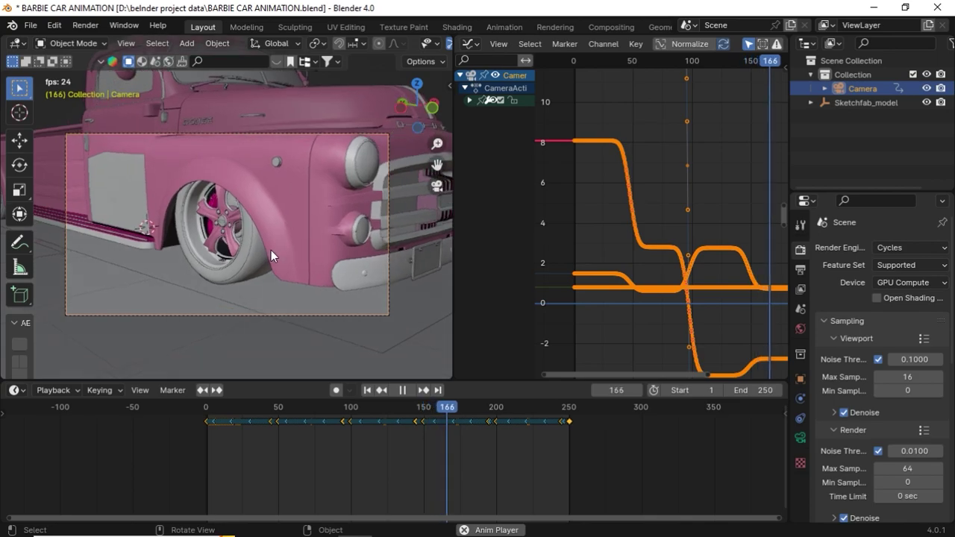
Step: Stop the animation preview and join the graph editor into the 3D view
key(space)
right_click(453, 234)
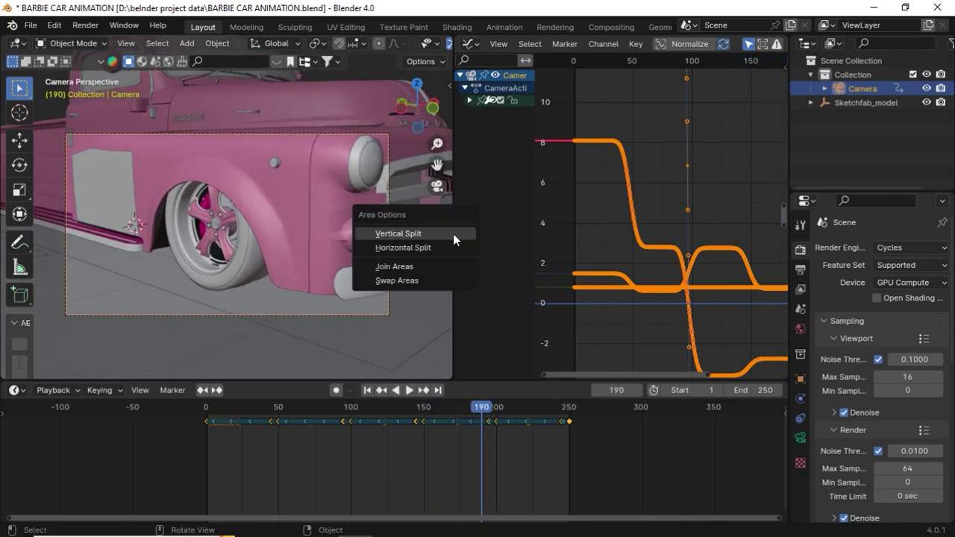
click(394, 266)
click(315, 314)
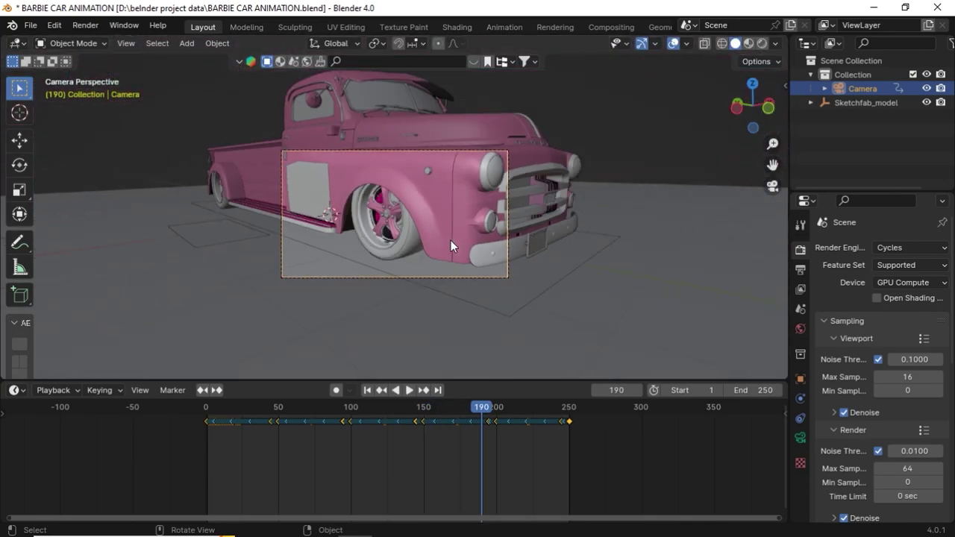
Step: Leave camera view and delete the existing camera
key(KP_0)
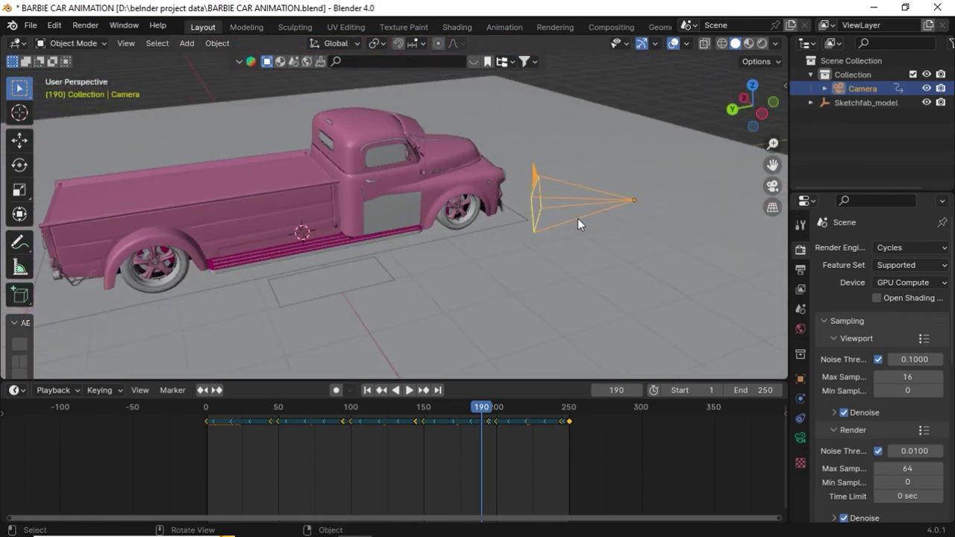
key(Delete)
middle_drag(439, 285, 355, 221)
Step: Add a new camera to the scene, seen from the truck's front-left side
scroll(514, 237, up, 4)
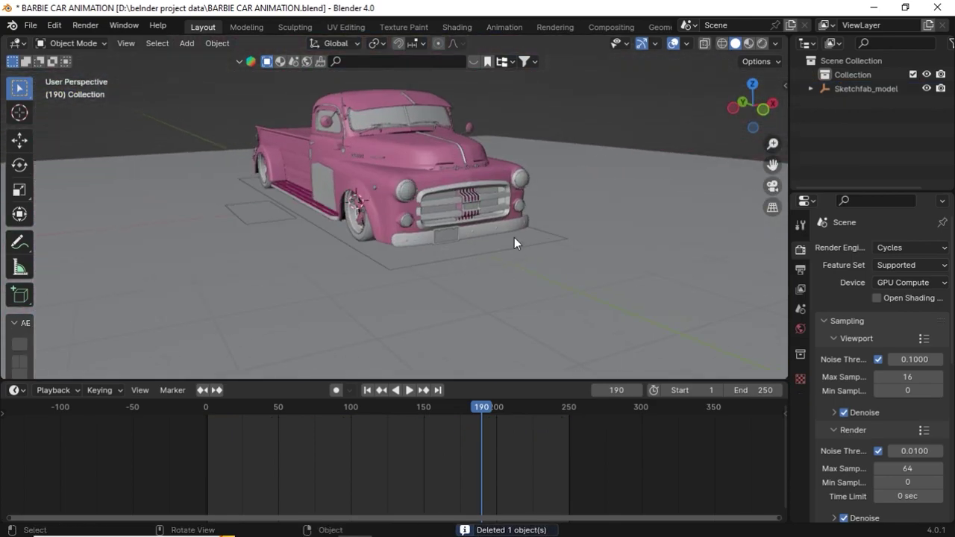
middle_drag(514, 238, 470, 225)
scroll(400, 233, down, 2)
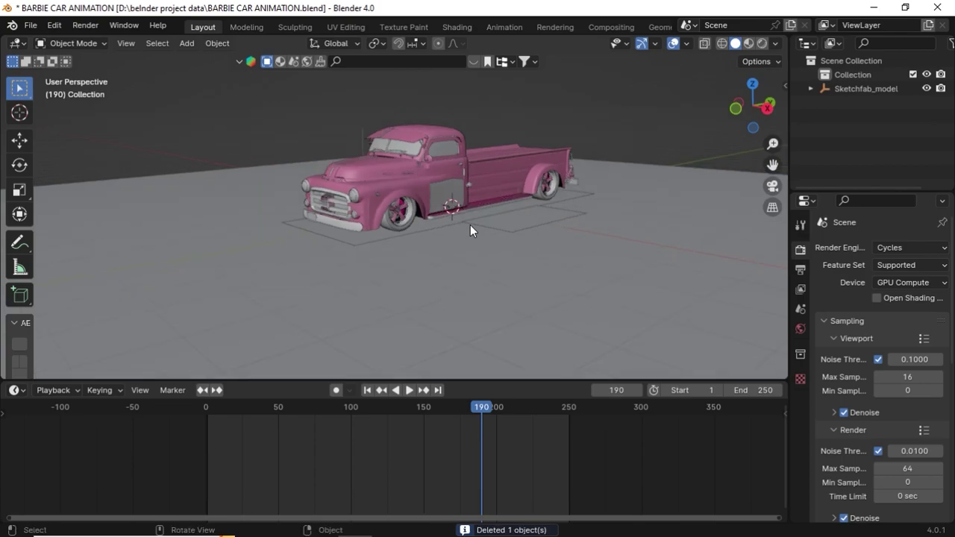
key(shift+a)
mouse_move(415, 413)
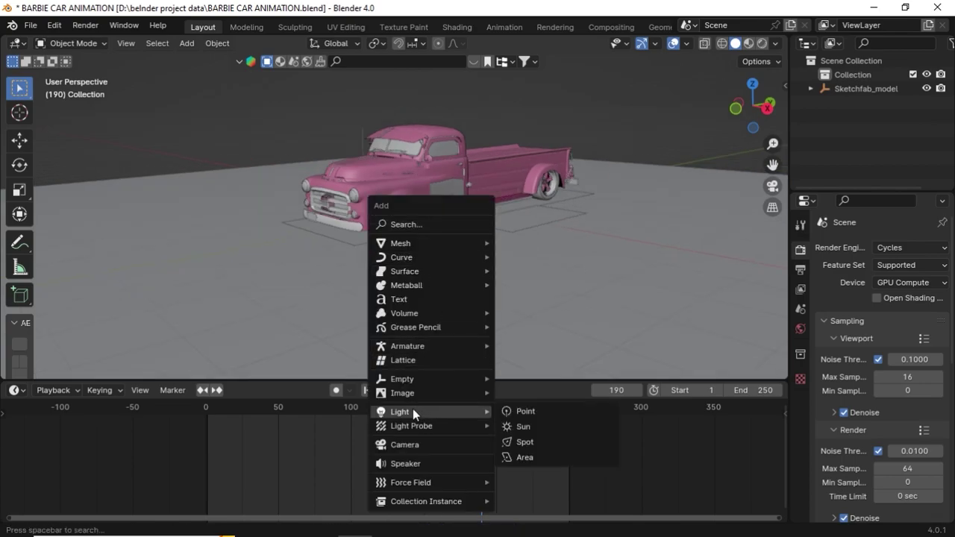
click(420, 444)
Step: Align the new camera to a more side-on view of the pink truck and refine the framing
middle_drag(514, 276, 451, 224)
scroll(451, 224, up, 3)
scroll(451, 224, down, 2)
drag(770, 164, 748, 157)
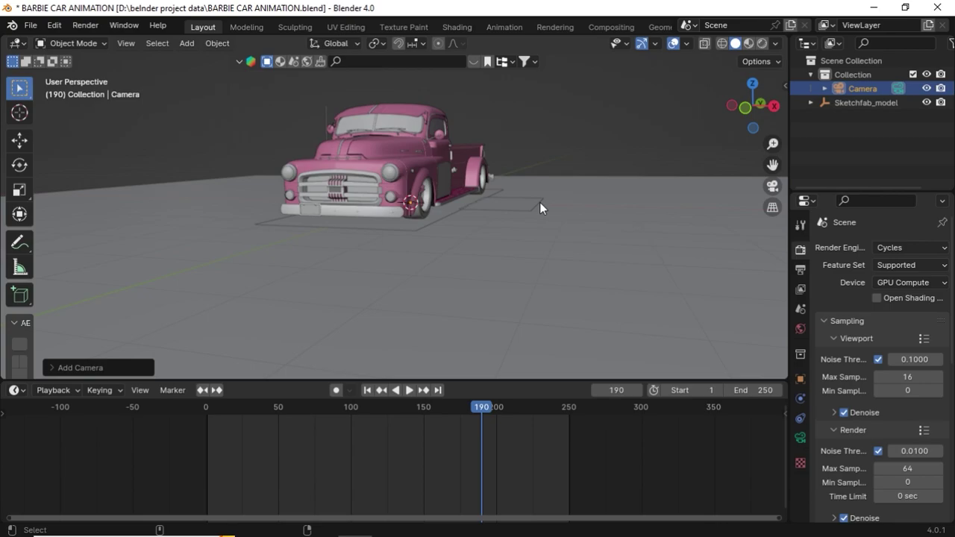
key(KP_0)
scroll(484, 228, up, 3)
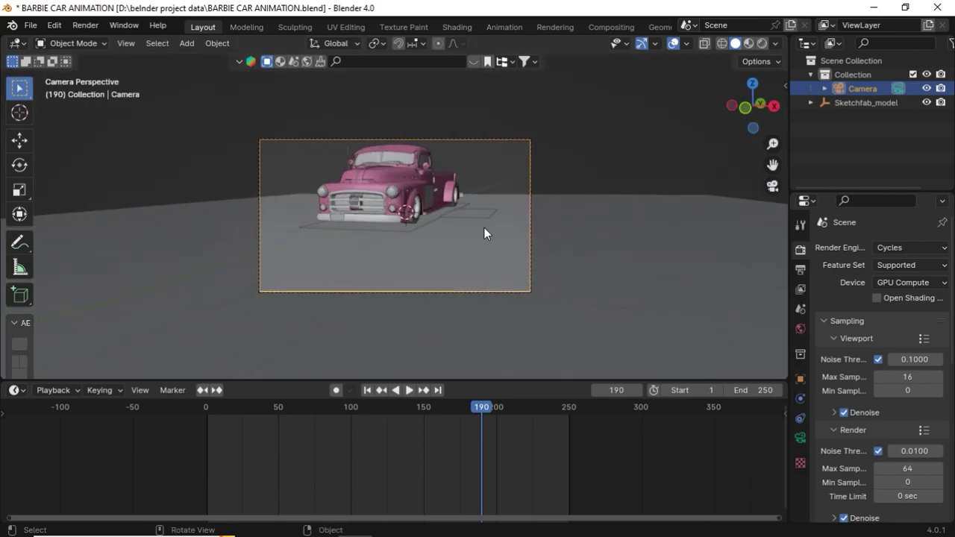
middle_drag(454, 229, 437, 229)
scroll(421, 229, up, 3)
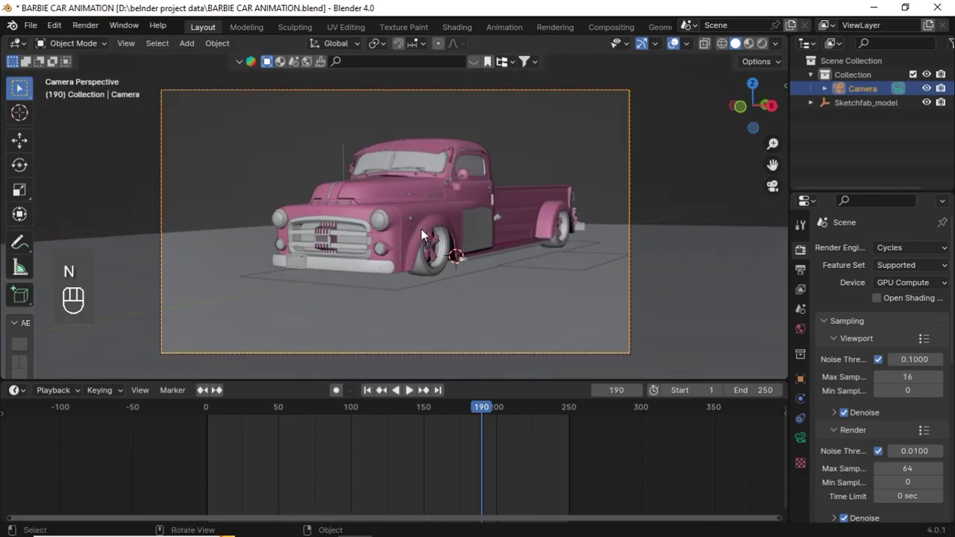
scroll(326, 260, down, 1)
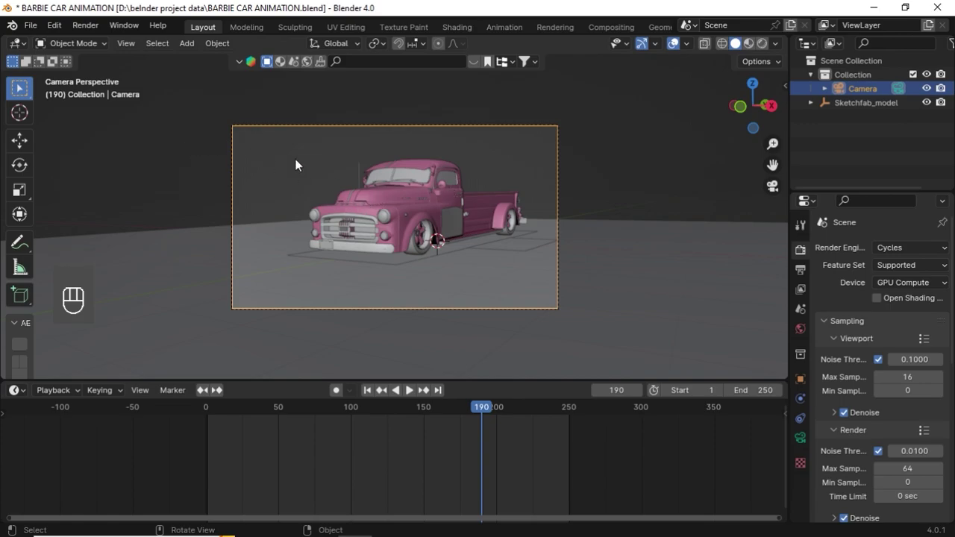
click(124, 43)
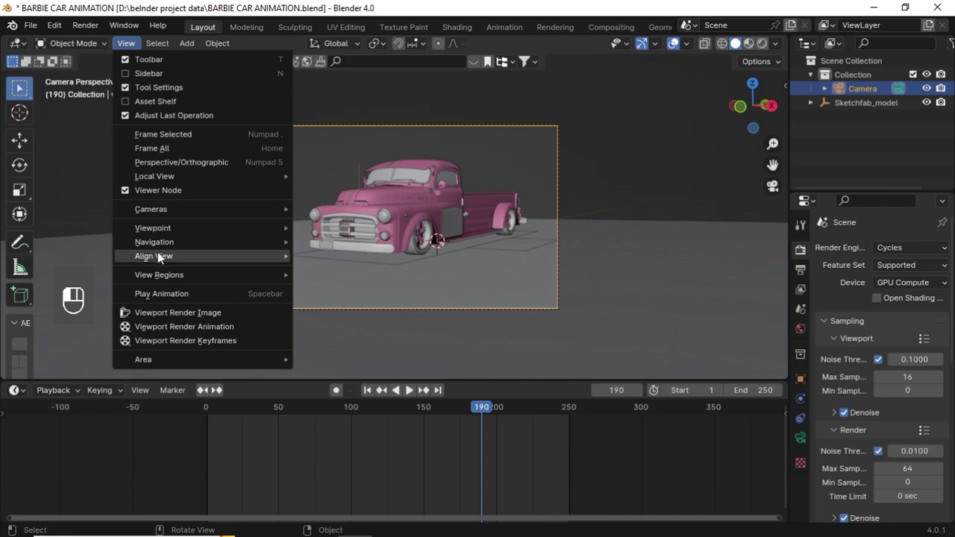
mouse_move(157, 244)
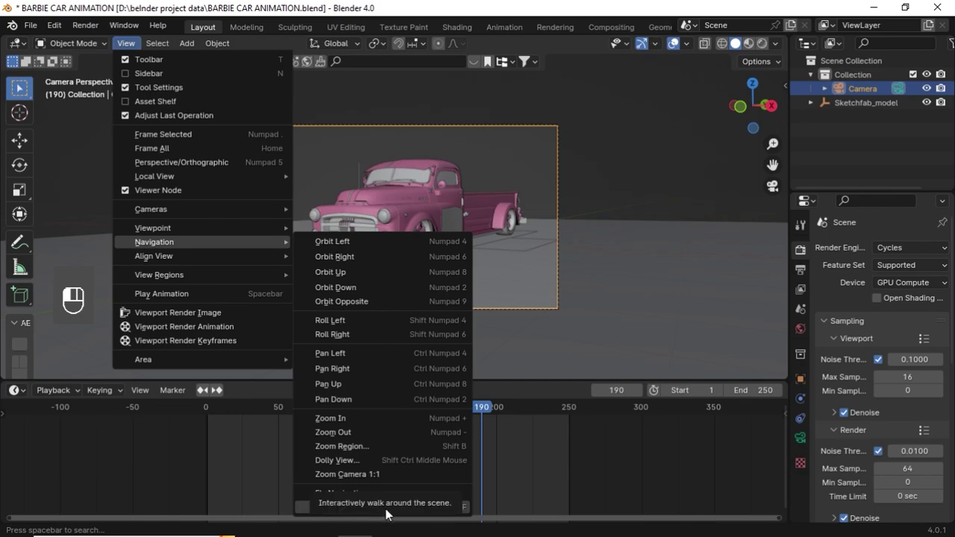
right_click(445, 507)
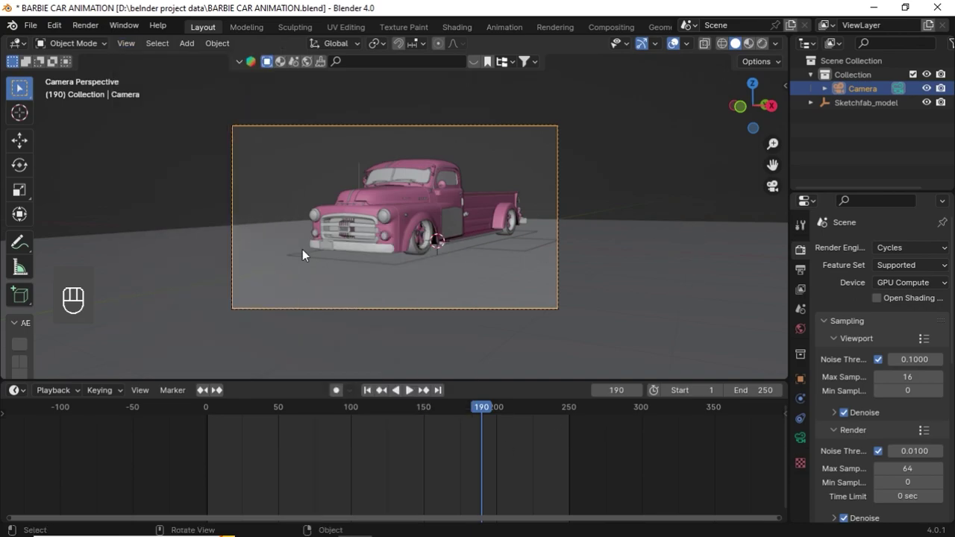
scroll(391, 297, down, 2)
Step: Keyframe the camera's location and rotation at frame 1
scroll(415, 257, up, 3)
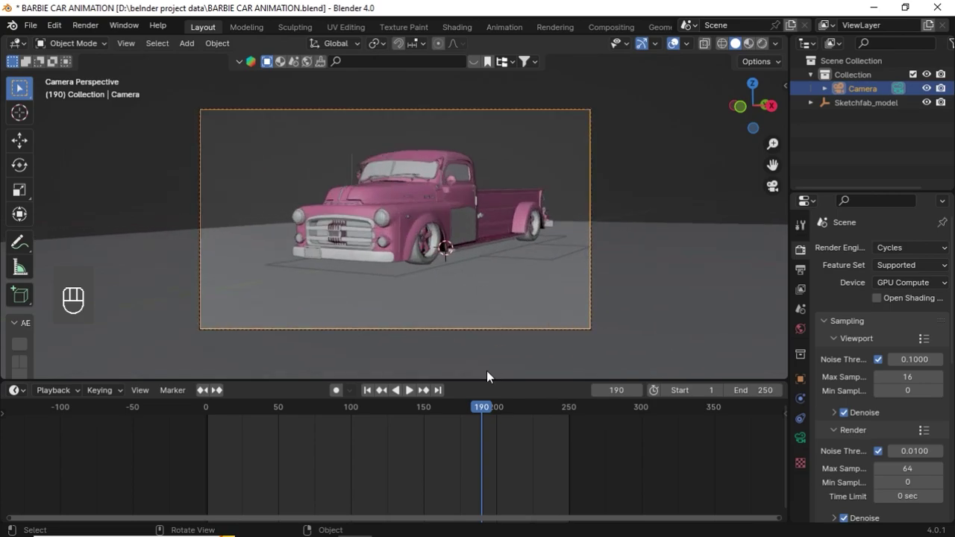
click(380, 392)
scroll(299, 138, down, 2)
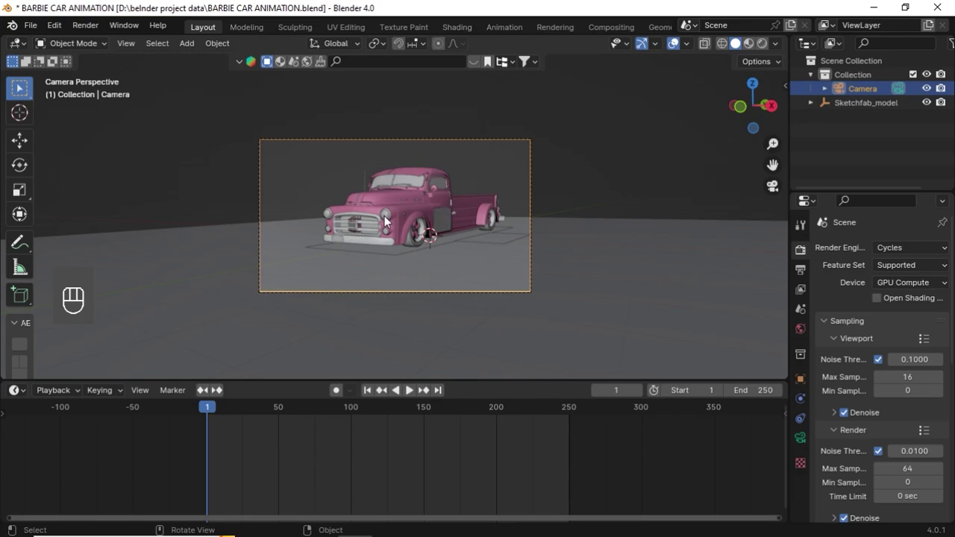
key(i)
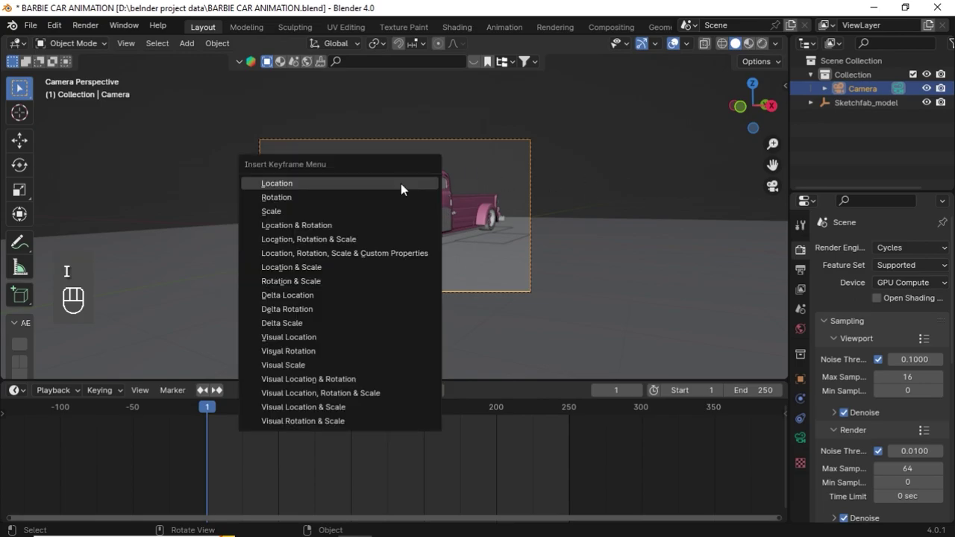
click(355, 220)
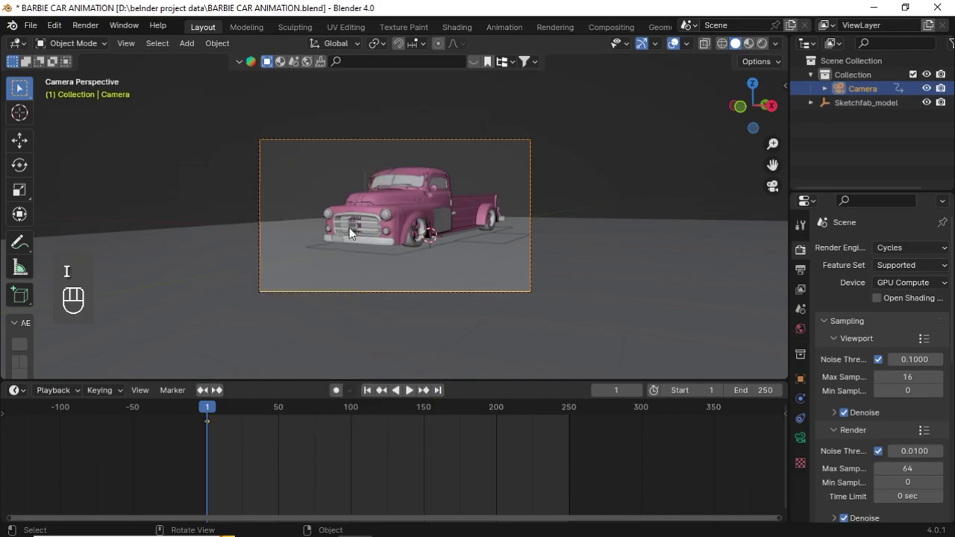
Step: Duplicate the frame-1 camera keyframe onto frame 45
scroll(279, 425, up, 3)
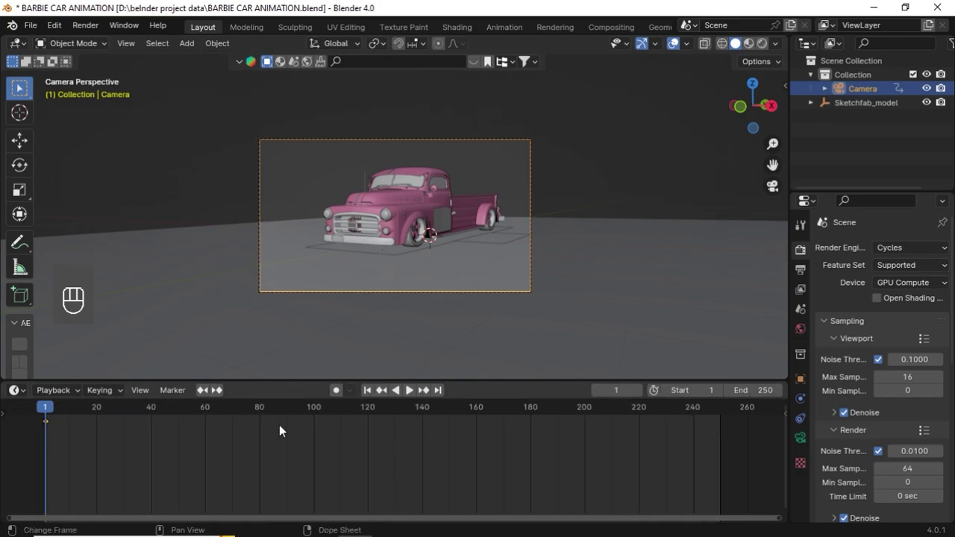
ctrl+scroll(279, 425, up, 4)
click(406, 407)
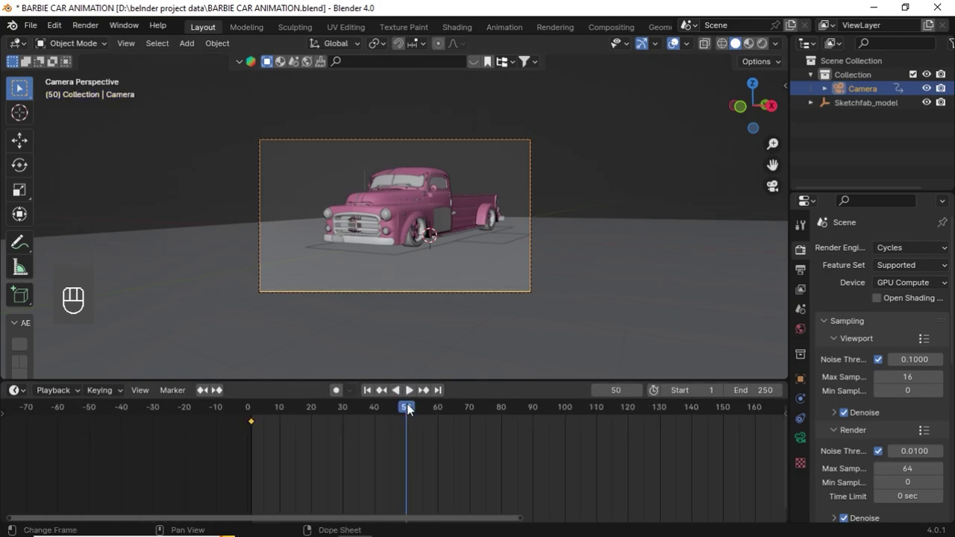
drag(403, 415, 391, 409)
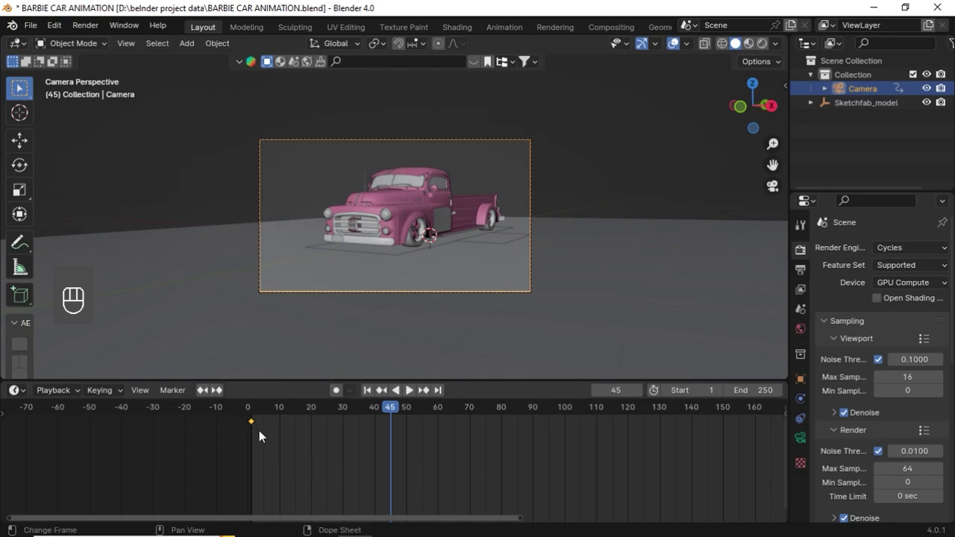
key(shift)
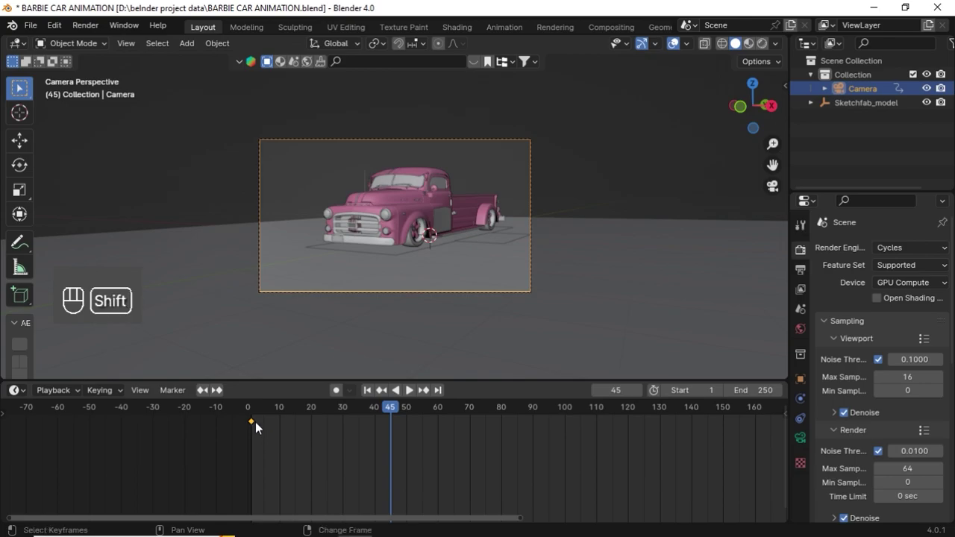
key(shift+d)
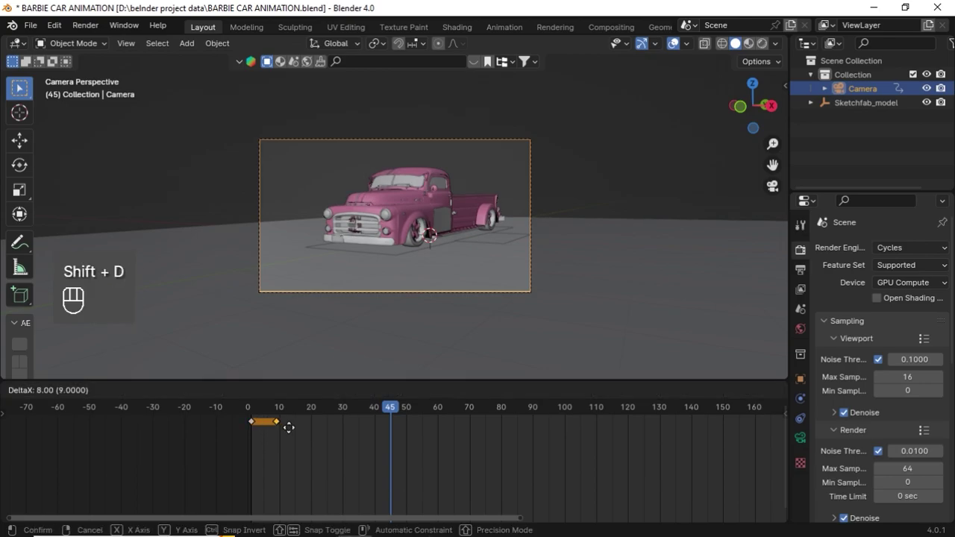
click(394, 434)
scroll(444, 440, up, 5)
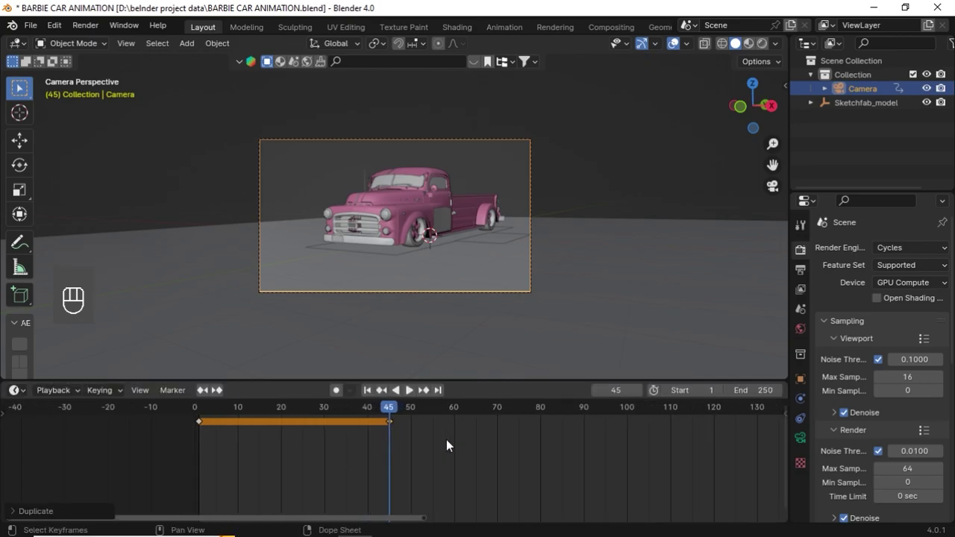
scroll(442, 438, up, 1)
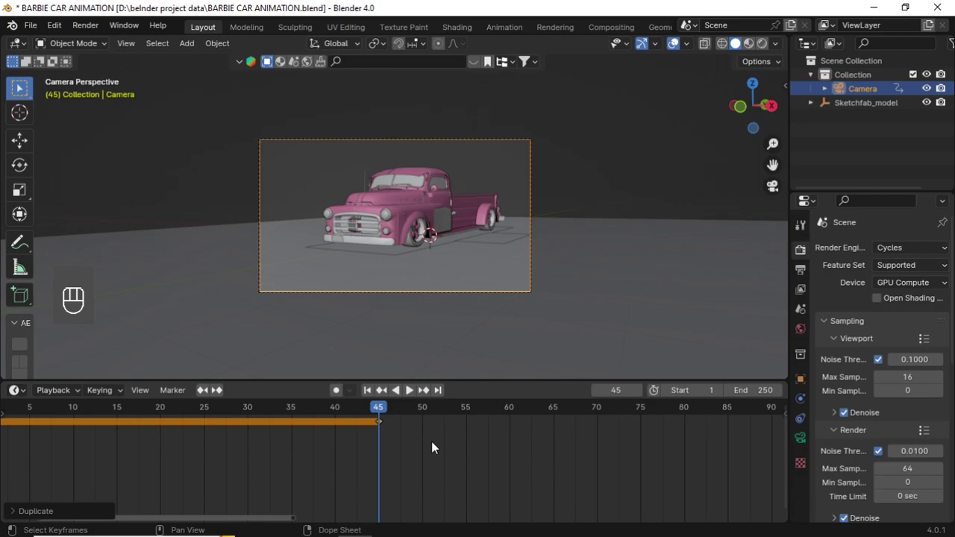
Step: At frame 50, walk-fly the camera down to a low close-up of the front wheel
key(Right)
key(Right)
key(Right)
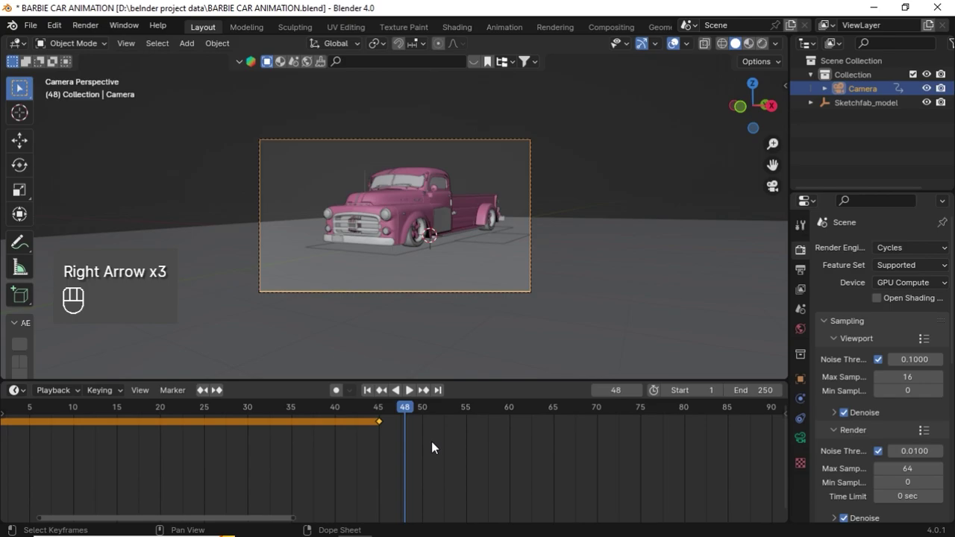
key(Right)
key(Right)
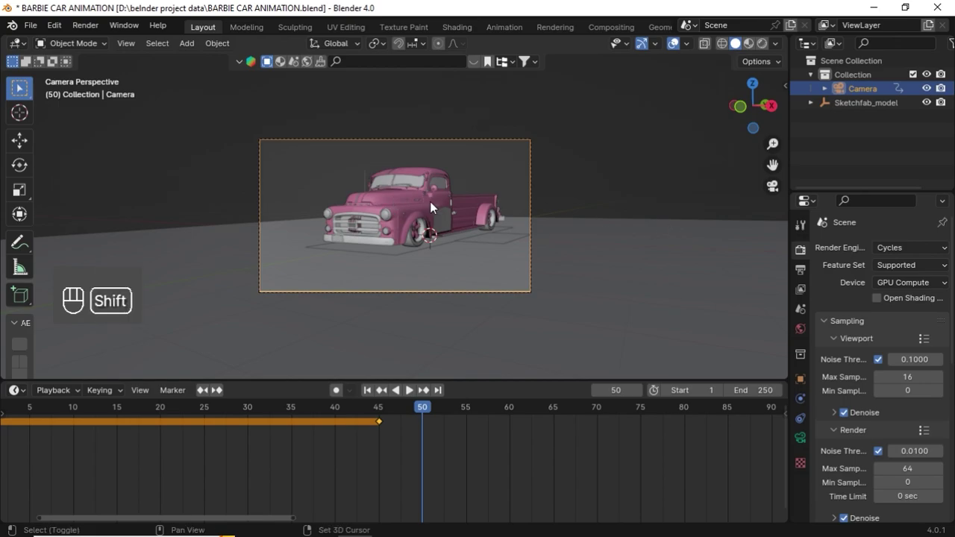
key(shift+f)
key(a)
key(w)
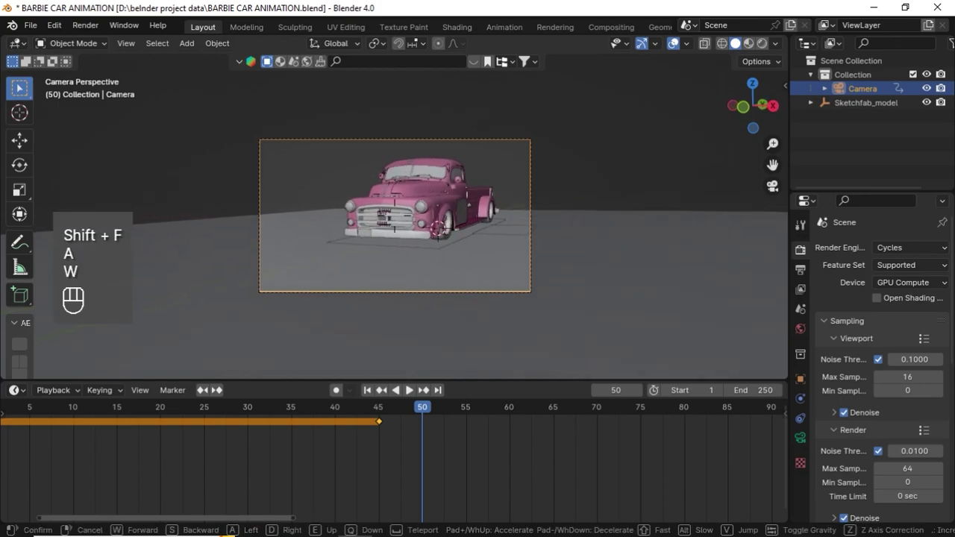
key(w)
key(w)
key(w)
key(w)
key(d)
key(d)
key(d)
key(d)
key(d)
key(d)
key(d)
key(d)
key(d)
key(d)
key(d)
key(d)
key(d)
key(d)
key(d)
key(d)
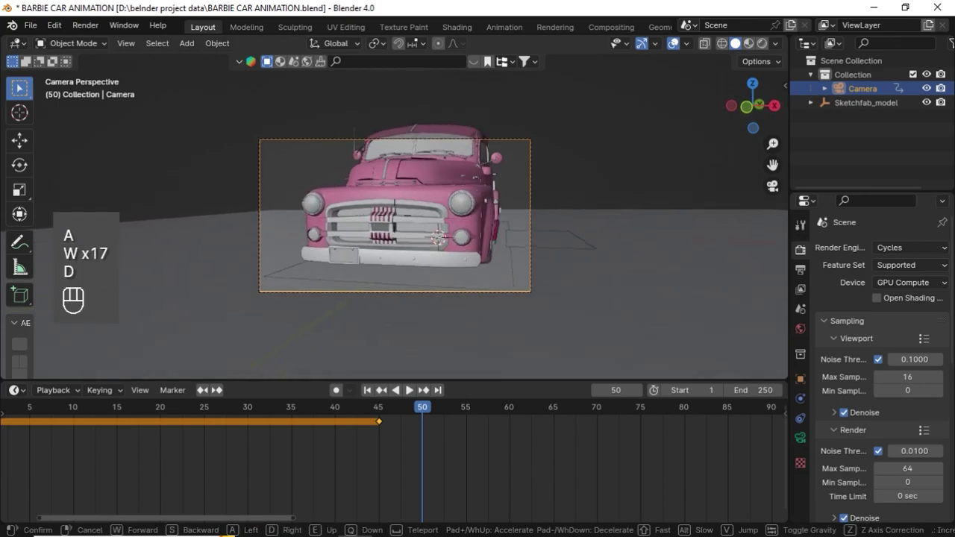
key(d)
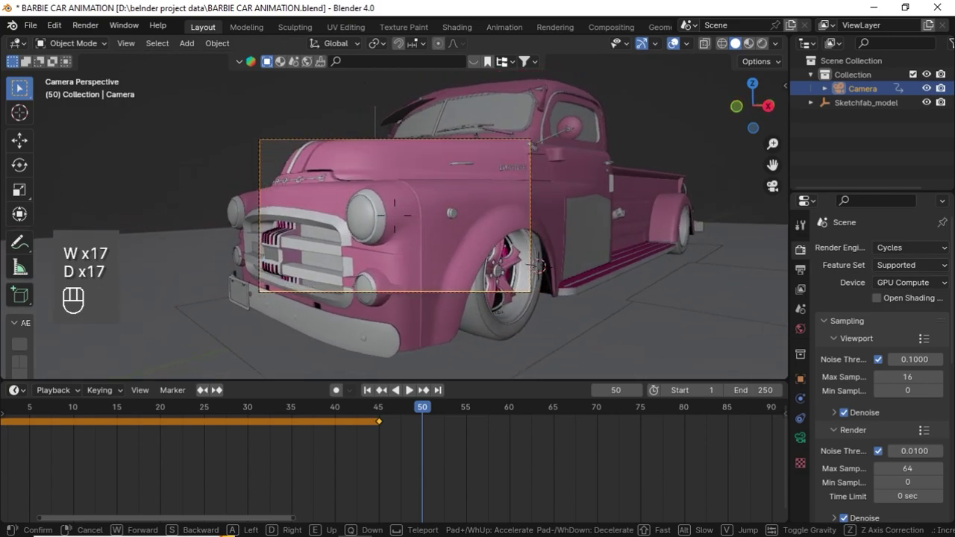
key(d)
key(s)
key(w)
key(e)
key(d)
key(d)
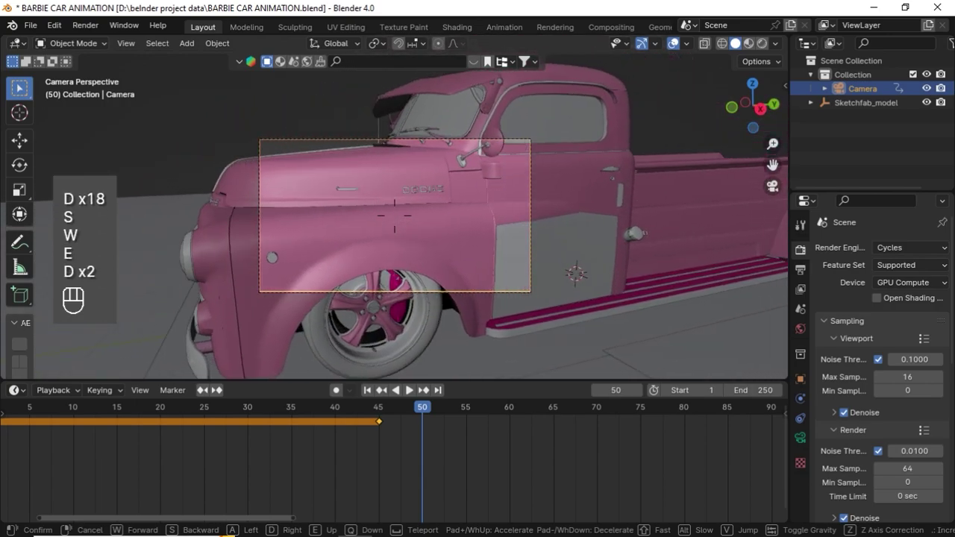
key(q)
key(q)
key(s)
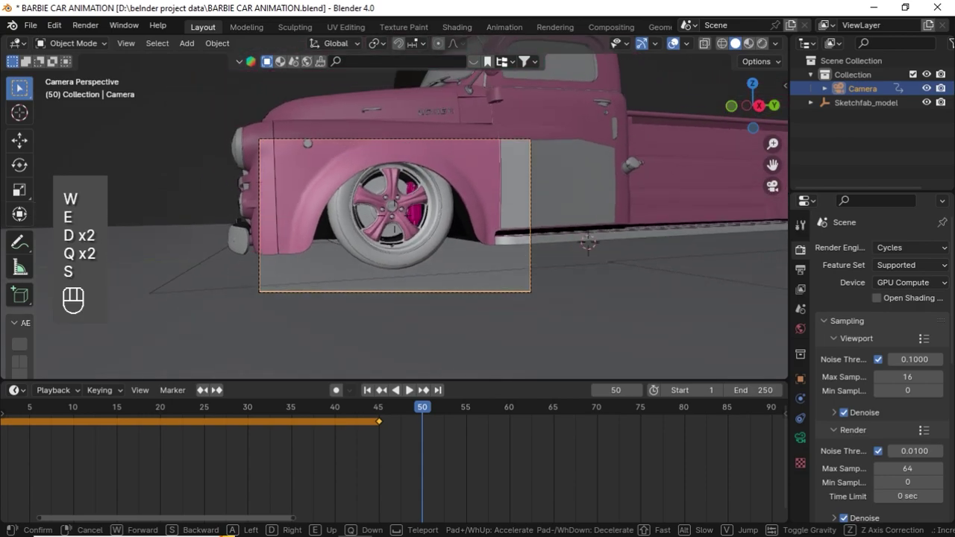
key(a)
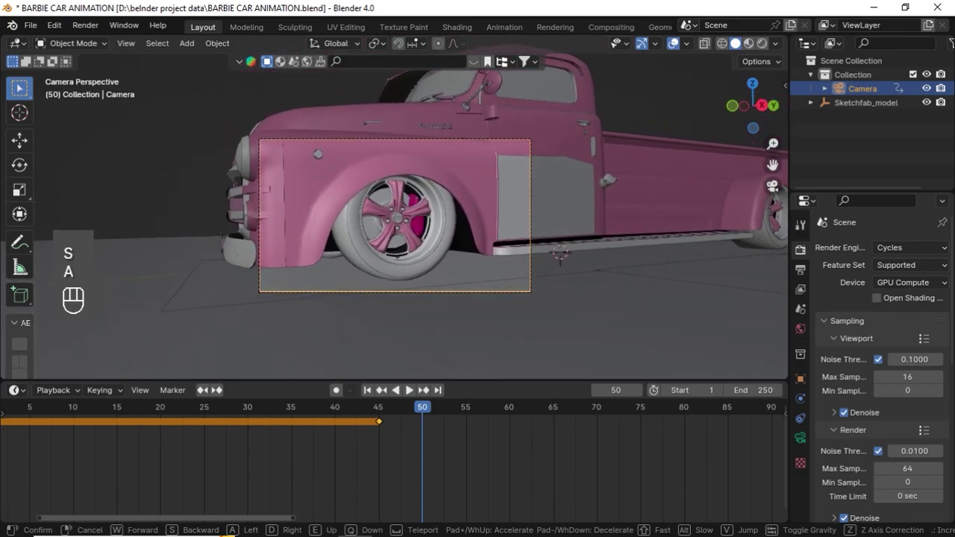
click(294, 247)
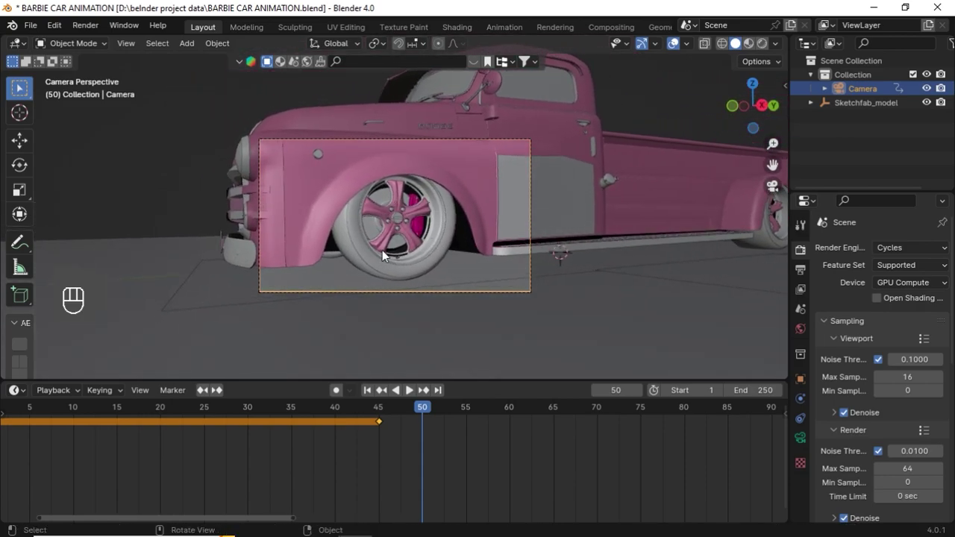
Step: Keyframe the camera's location and rotation at frame 50
key(i)
click(388, 201)
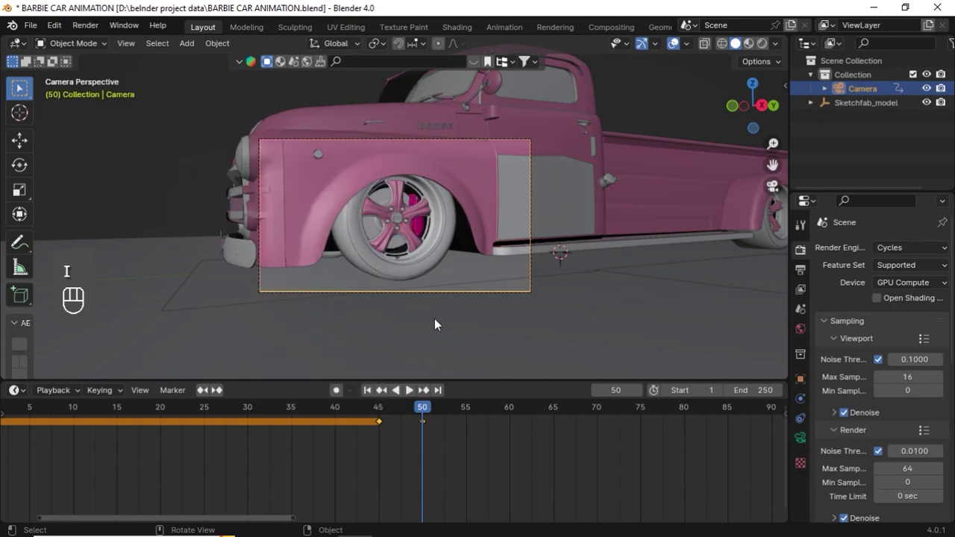
click(136, 139)
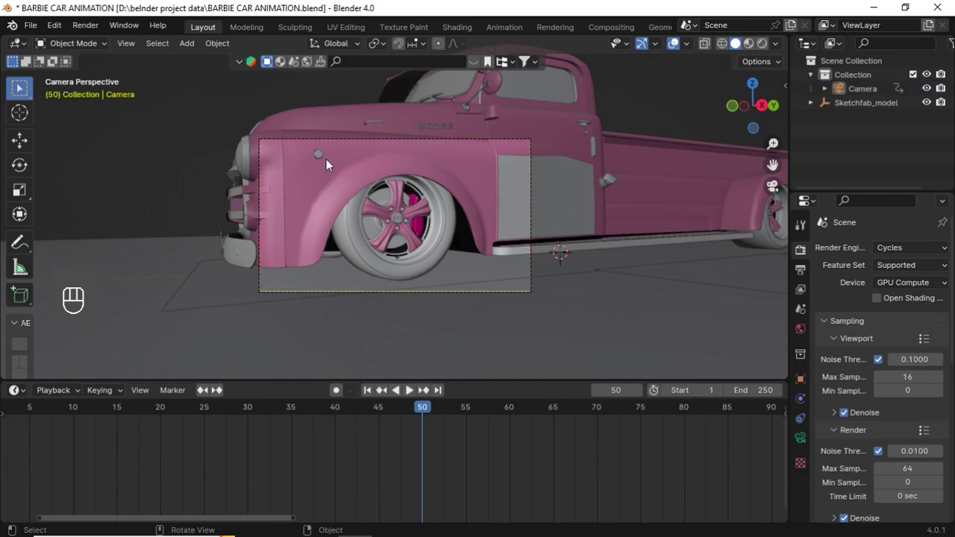
click(295, 139)
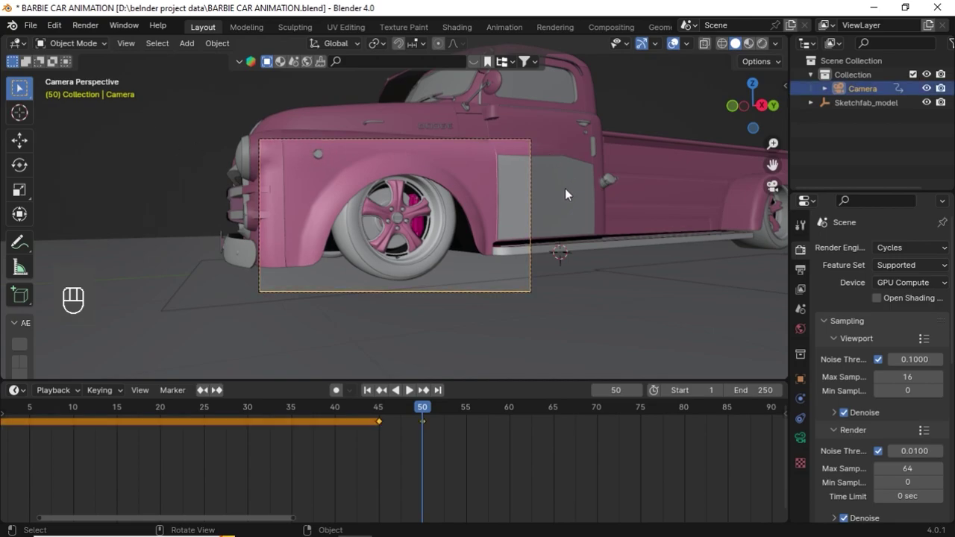
click(209, 149)
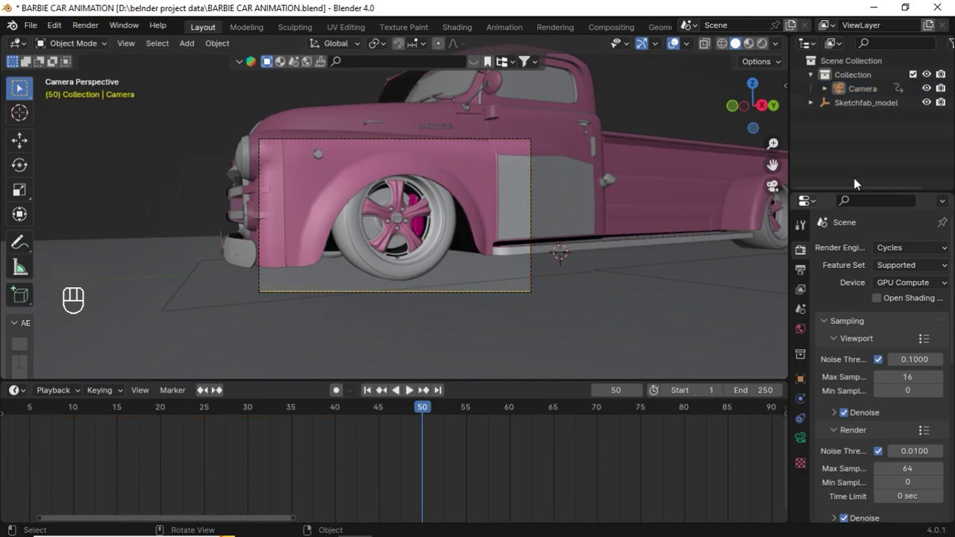
click(879, 89)
scroll(440, 439, down, 2)
middle_drag(450, 441, 239, 443)
key(ctrl+z)
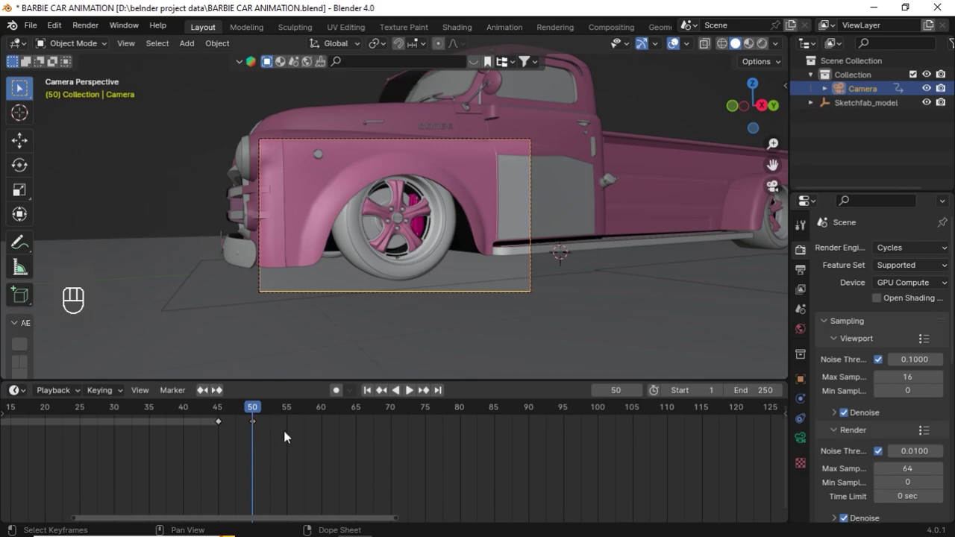
Step: Copy the frame-50 keyframe to frame 95 and move to frame 100
key(shift+d)
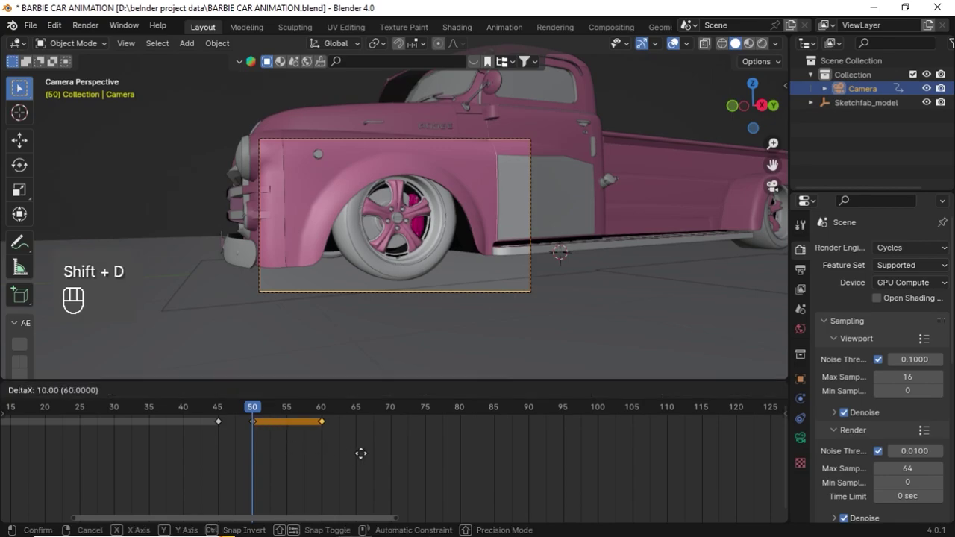
click(599, 471)
scroll(553, 451, down, 3)
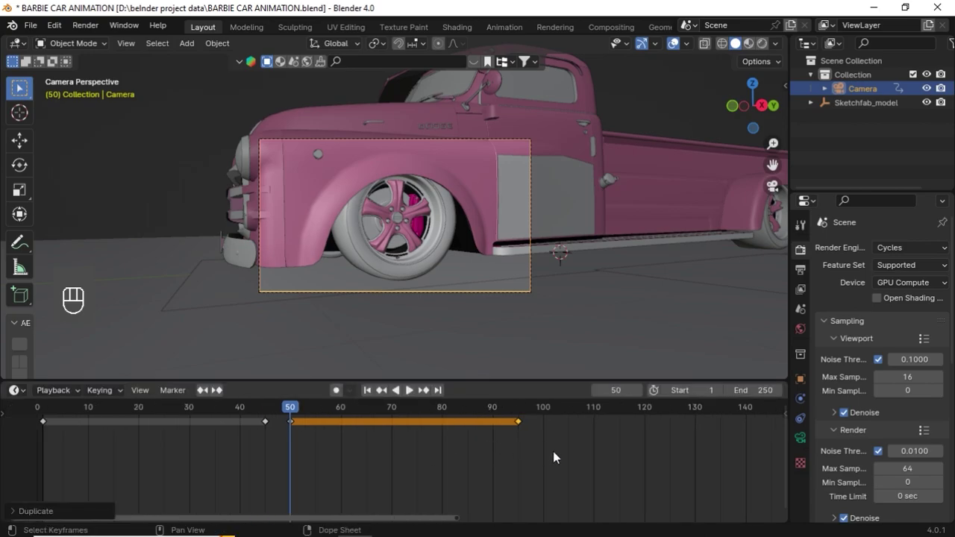
middle_drag(553, 452, 396, 427)
click(403, 407)
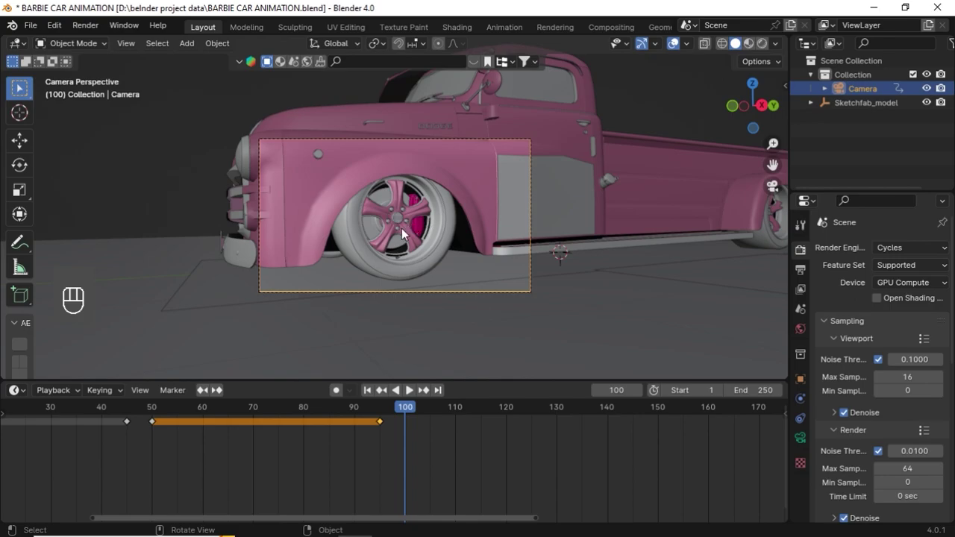
Step: Walk-fly the camera along the door to center on the DODGE badge
key(shift+f)
key(d)
key(d)
key(d)
key(d)
key(z)
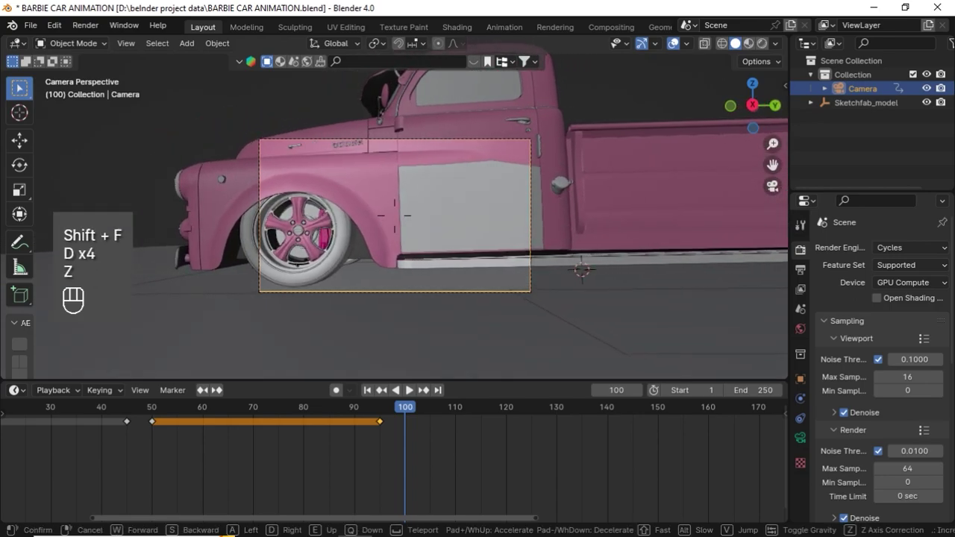
key(a)
key(a)
key(a)
key(a)
key(w)
key(e)
key(e)
key(e)
key(e)
key(e)
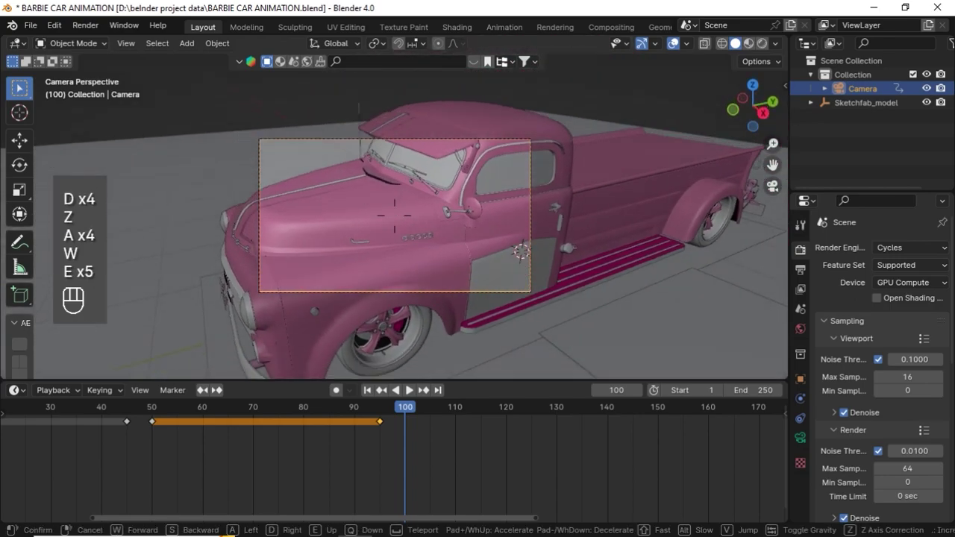
key(d)
key(w)
key(w)
key(a)
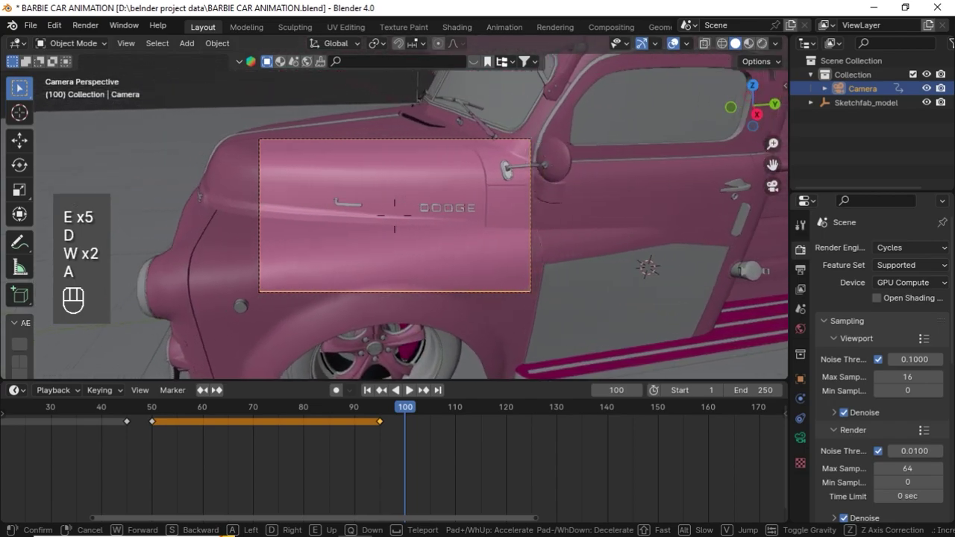
key(a)
key(w)
key(d)
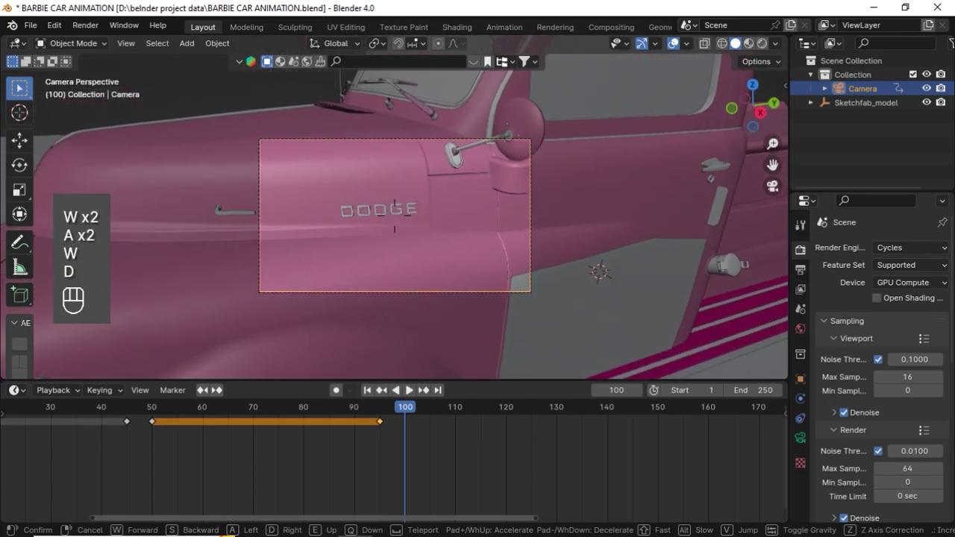
key(a)
key(d)
key(w)
key(a)
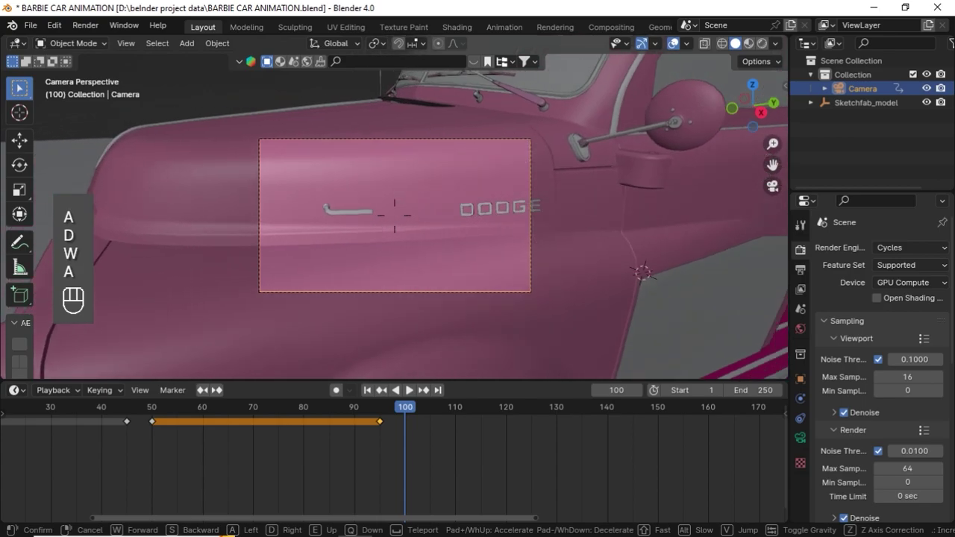
key(d)
click(382, 236)
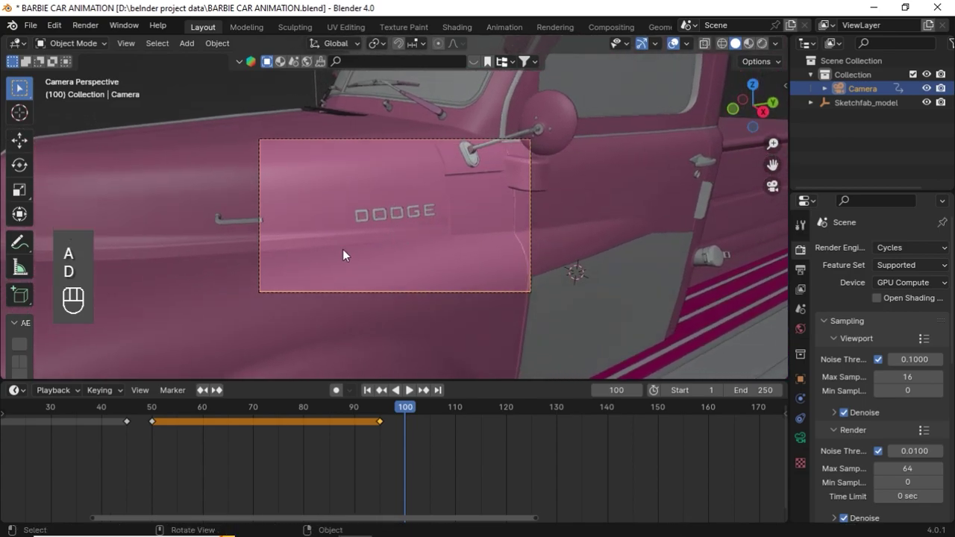
Step: Keyframe the camera's location and rotation at frame 100
key(i)
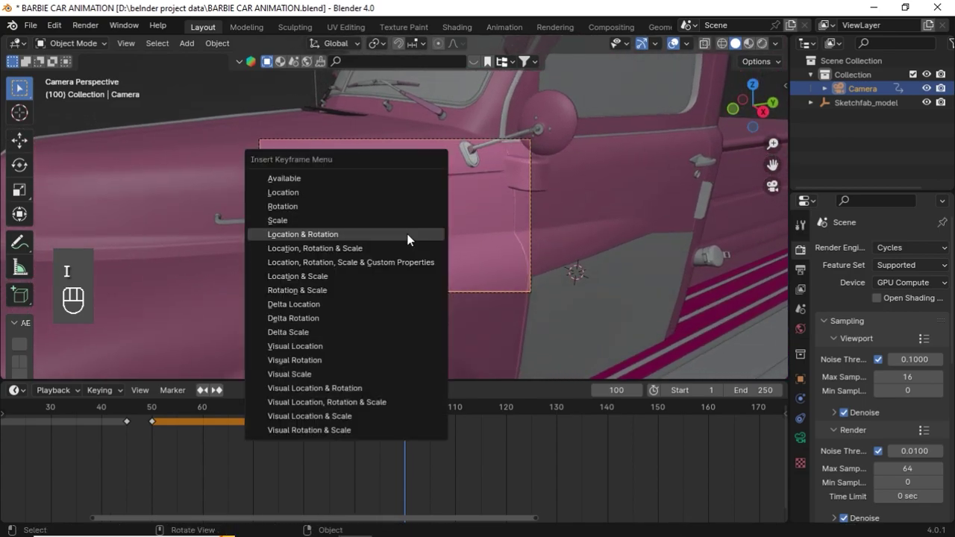
click(408, 235)
mouse_move(406, 407)
mouse_down()
mouse_move(387, 411)
mouse_move(405, 415)
mouse_up()
middle_drag(523, 453, 352, 458)
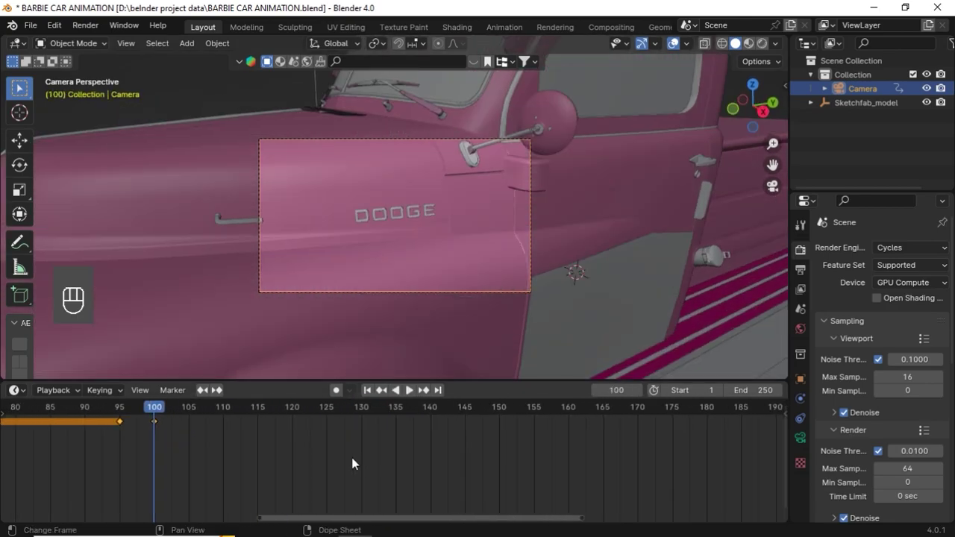
Step: Copy the frame-100 keyframe to frame 145 and jump to frame 150
click(172, 429)
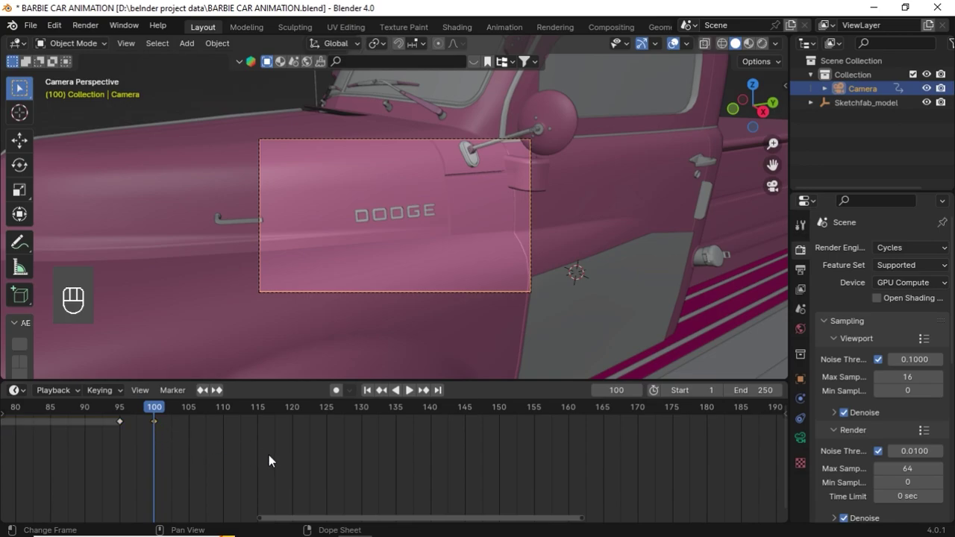
key(shift+d)
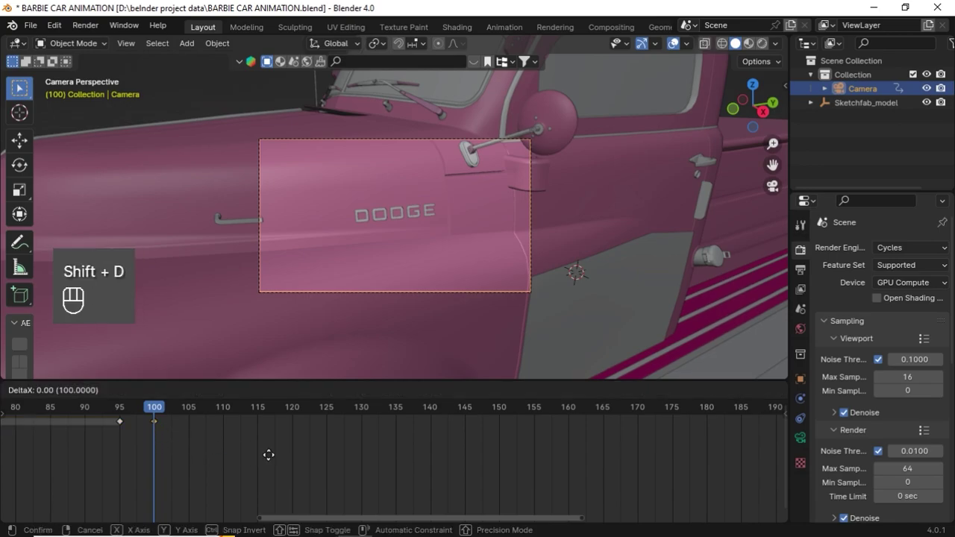
click(579, 477)
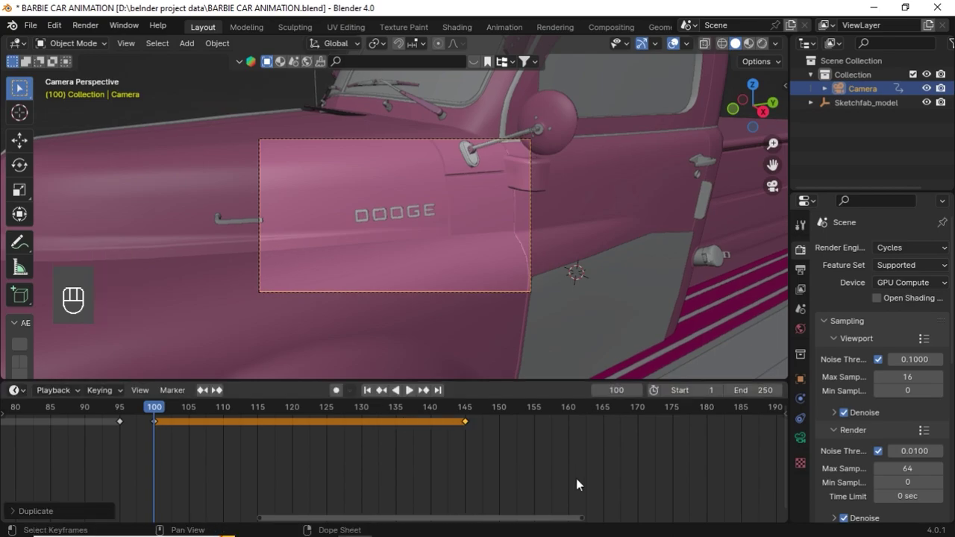
middle_drag(542, 440, 450, 464)
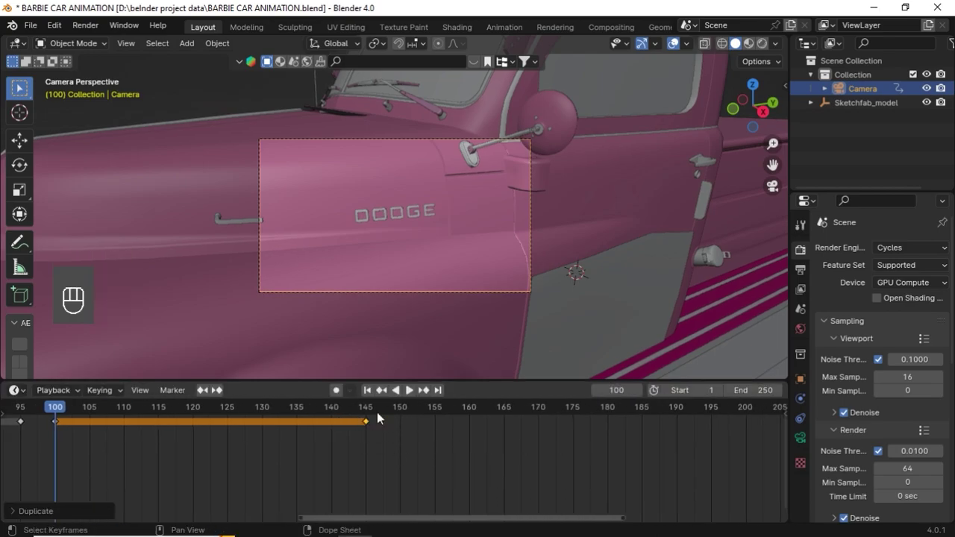
click(401, 407)
Step: Walk-fly the camera back to a wide front view of the truck
scroll(413, 276, down, 2)
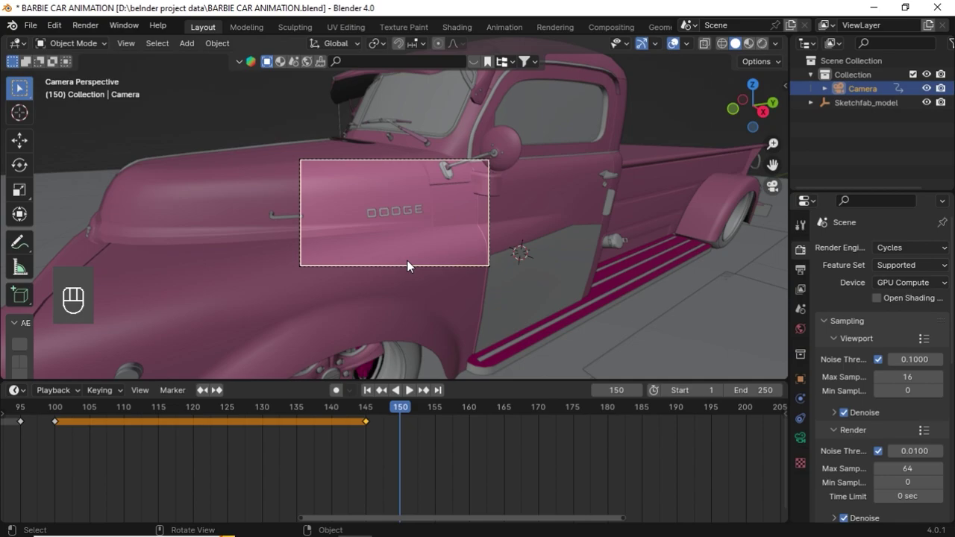
key(shift+f)
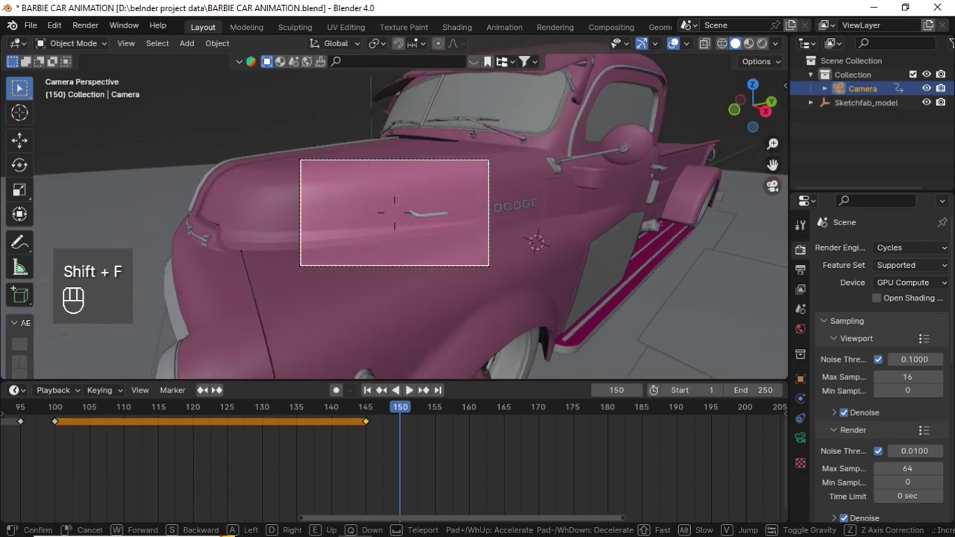
key(a)
key(a)
key(a)
key(a)
key(s)
key(s)
key(s)
key(s)
key(s)
key(s)
key(s)
key(s)
key(s)
key(s)
key(s)
key(s)
key(s)
key(s)
key(s)
key(s)
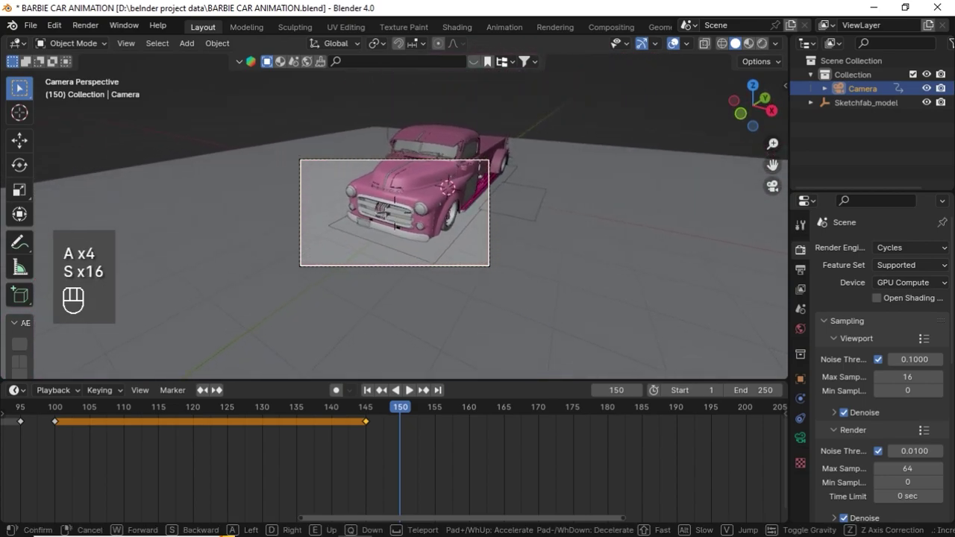
key(d)
key(w)
key(w)
key(w)
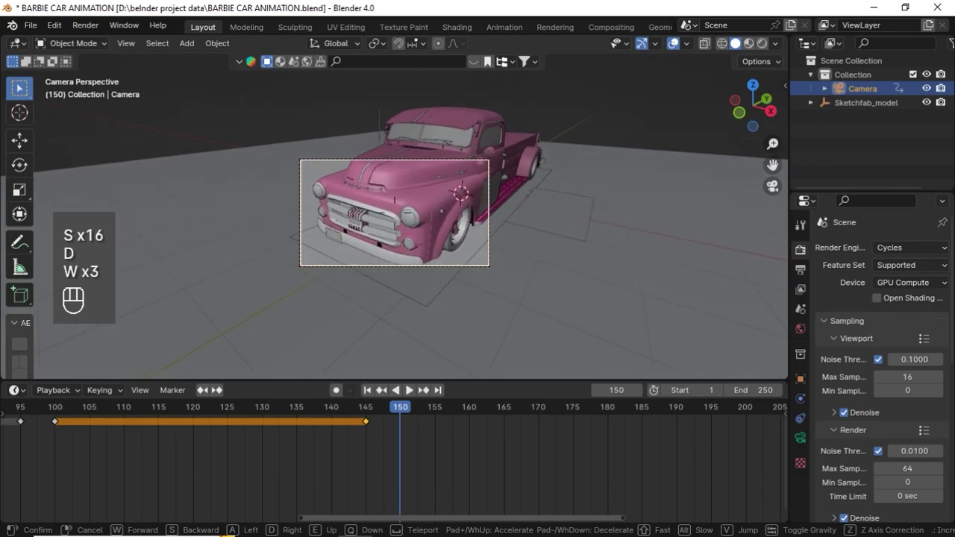
click(351, 300)
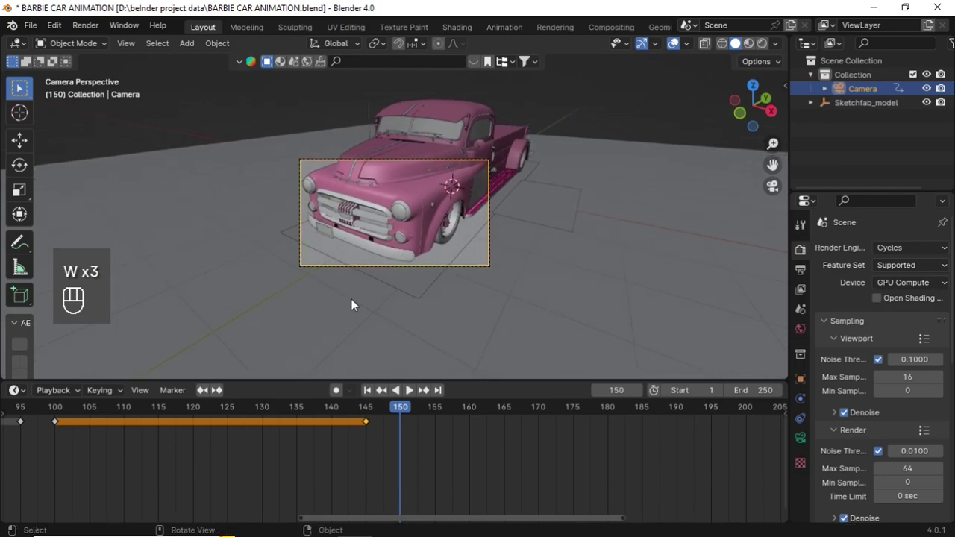
Step: Keyframe the camera's location and rotation at frame 150
key(i)
click(383, 237)
scroll(408, 446, down, 1)
middle_drag(407, 446, 224, 421)
Step: Copy the frame-150 keyframe to frame 195 and move to frame 200
click(214, 424)
key(shift+d)
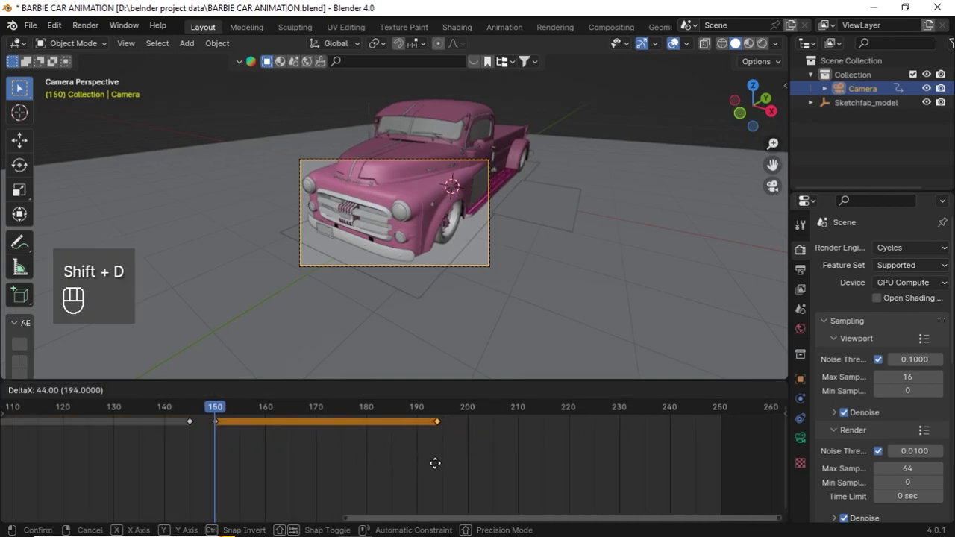
click(441, 464)
click(467, 407)
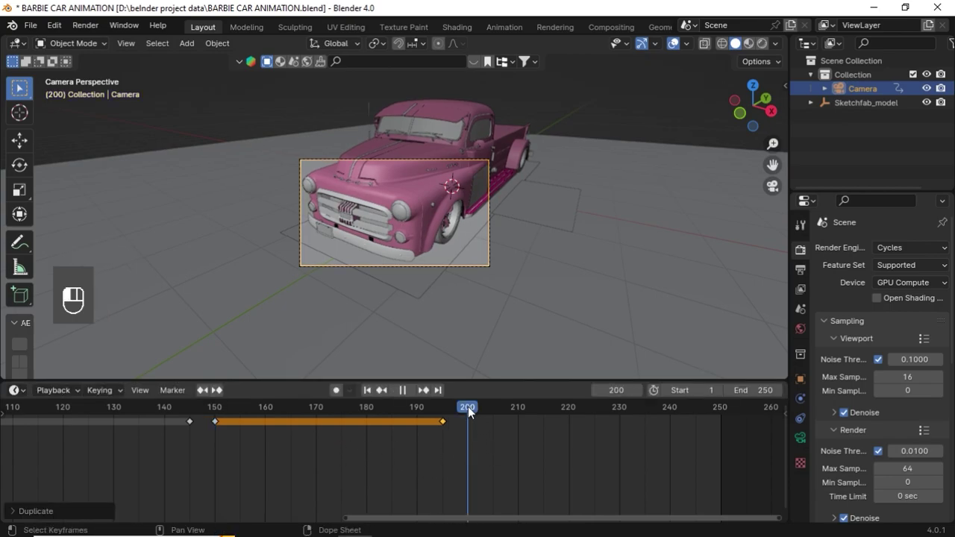
middle_drag(518, 452, 324, 441)
scroll(323, 441, up, 2)
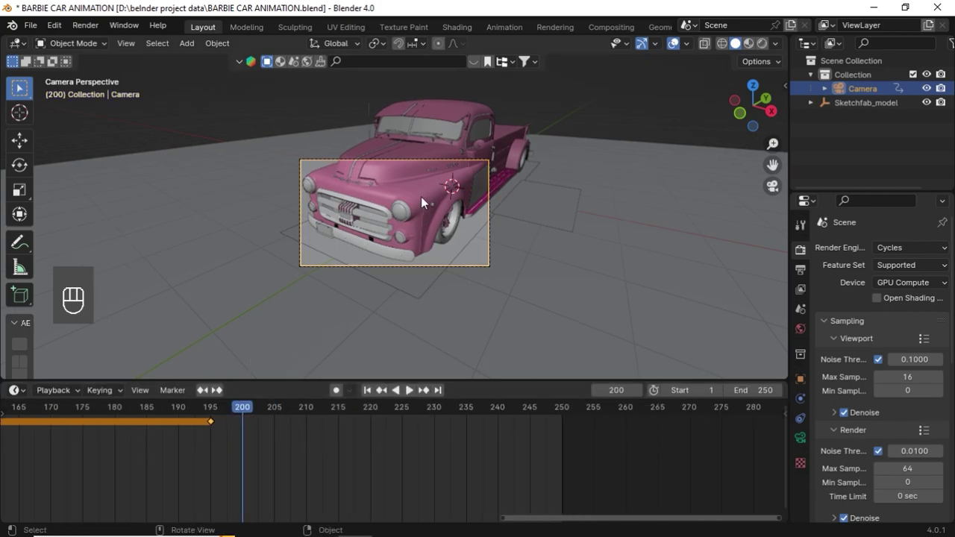
Step: Walk-fly the camera to a close-up of the truck's hood and grille
key(shift+f)
key(s)
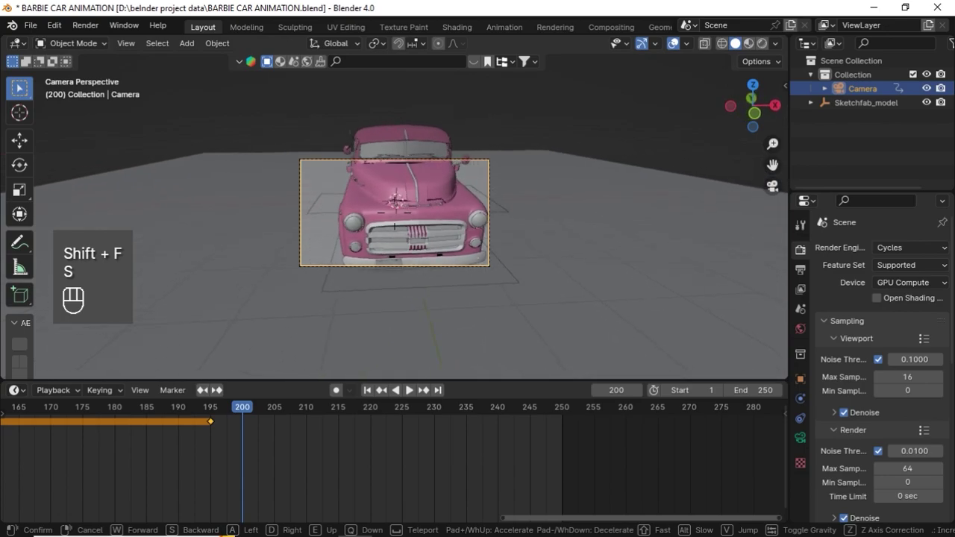
key(q)
key(w)
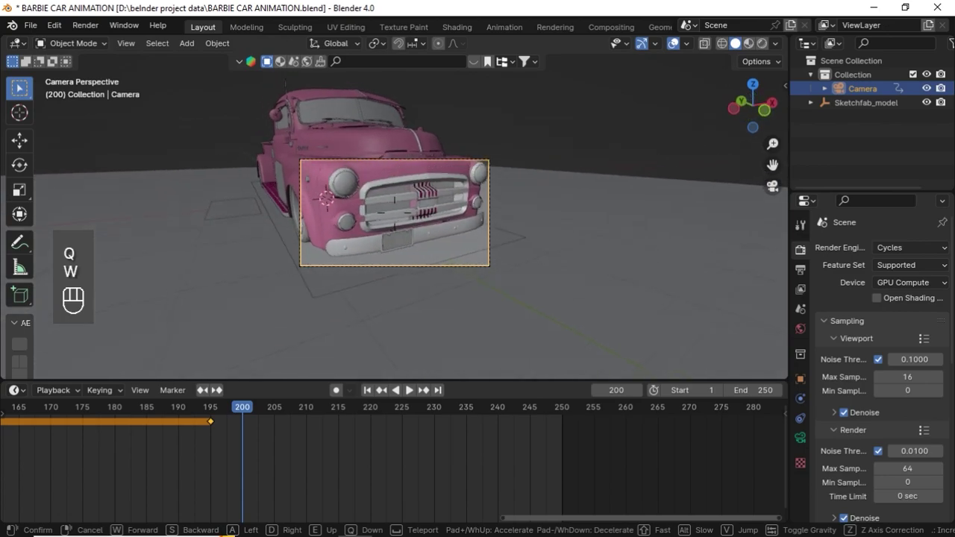
key(w)
key(w)
key(s)
key(d)
key(w)
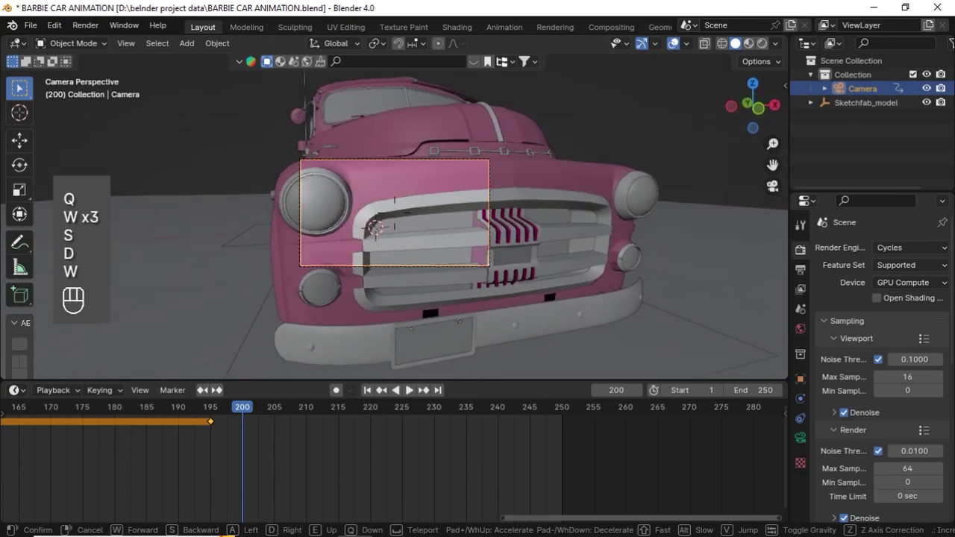
key(d)
key(d)
key(w)
key(e)
key(e)
key(s)
key(s)
key(s)
key(s)
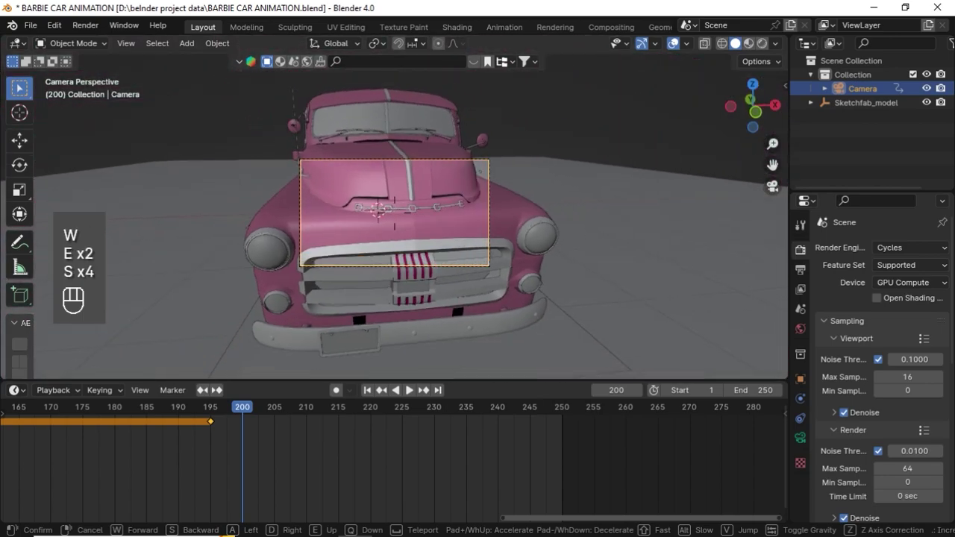
key(d)
key(a)
key(a)
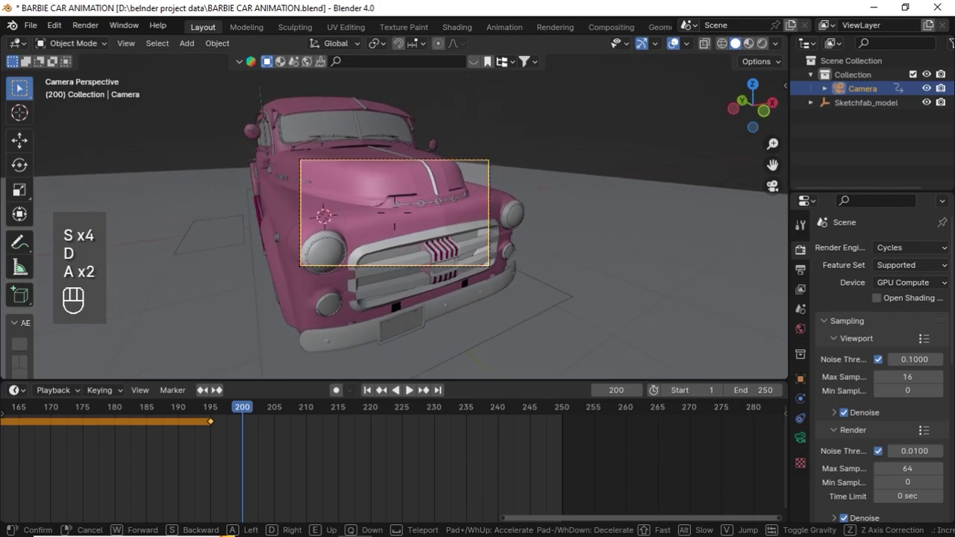
key(w)
key(w)
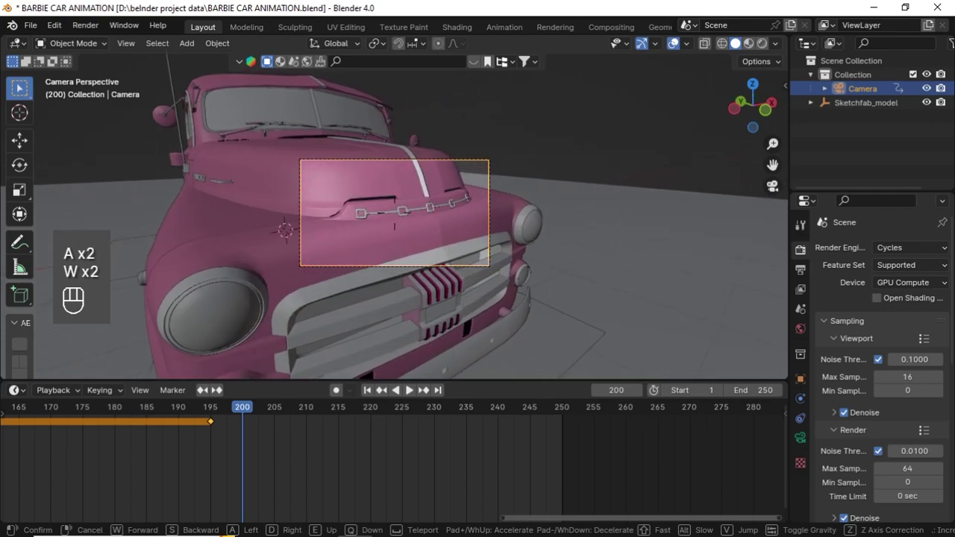
click(235, 233)
Step: Key the hood shot at frame 200, copy it to frame 245, and jump to frame 250
key(i)
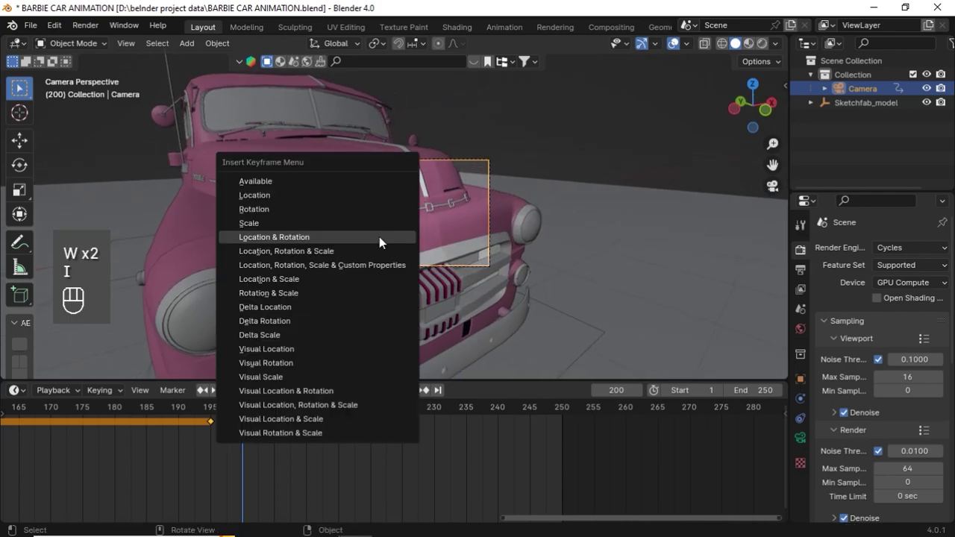
click(379, 237)
click(242, 421)
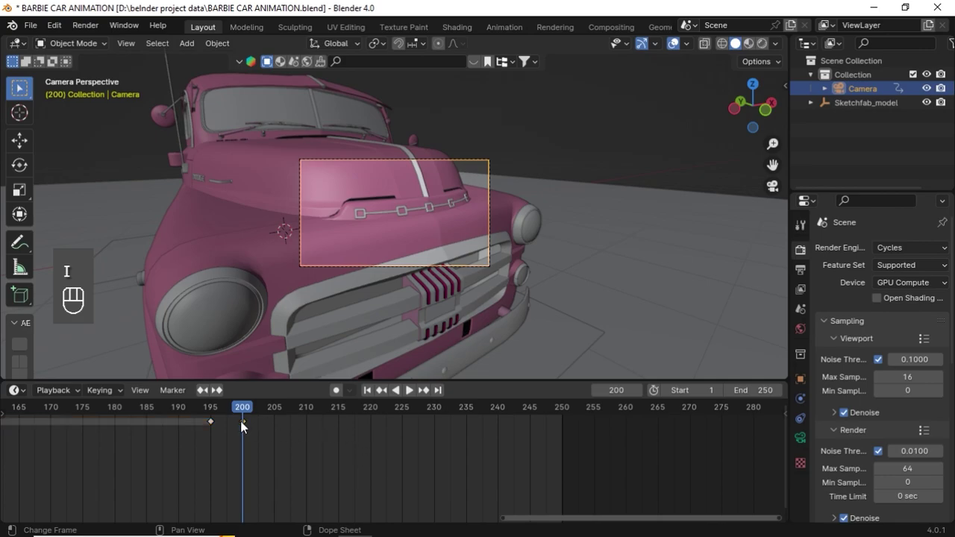
key(shift+d)
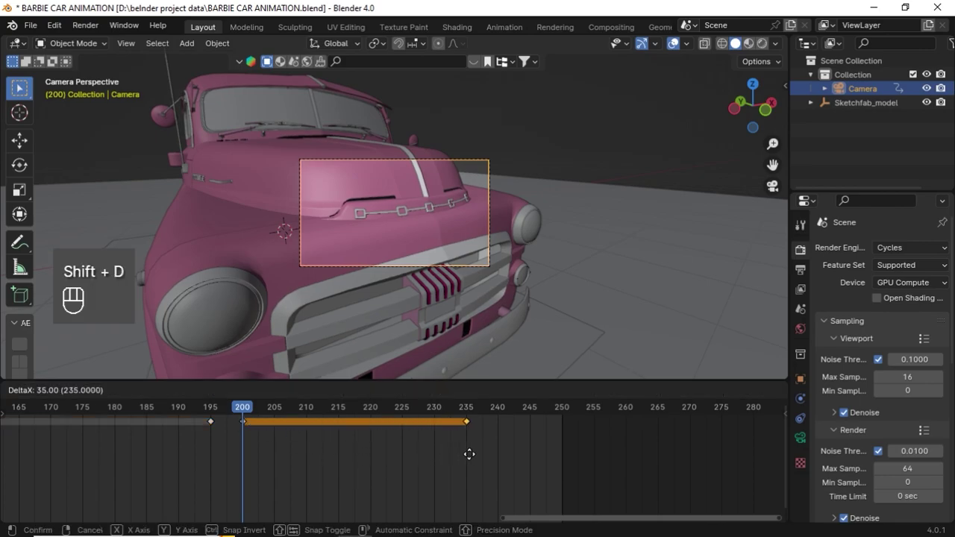
click(532, 464)
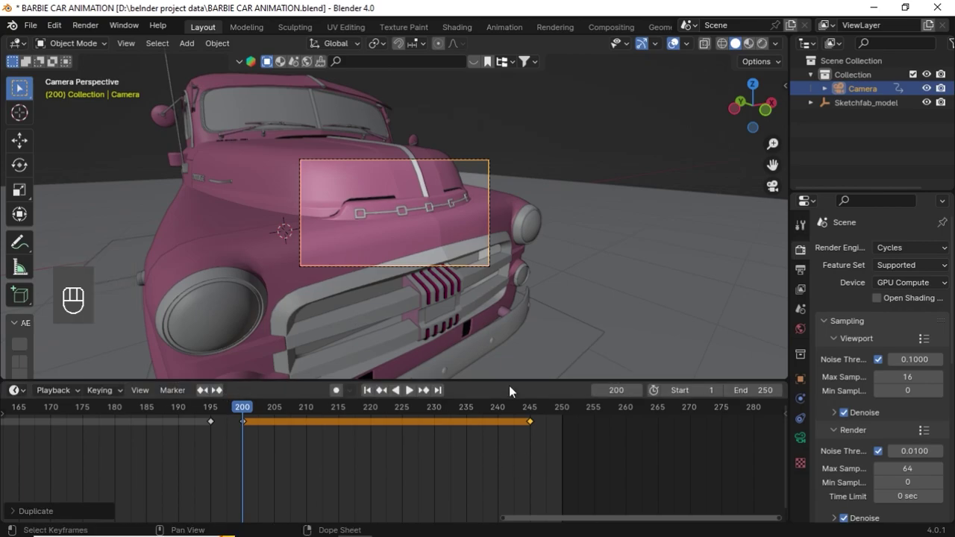
click(438, 390)
Step: Align the camera to a front-left view, fly it to frame the whole truck, and key it at frame 250
middle_drag(433, 239, 381, 209)
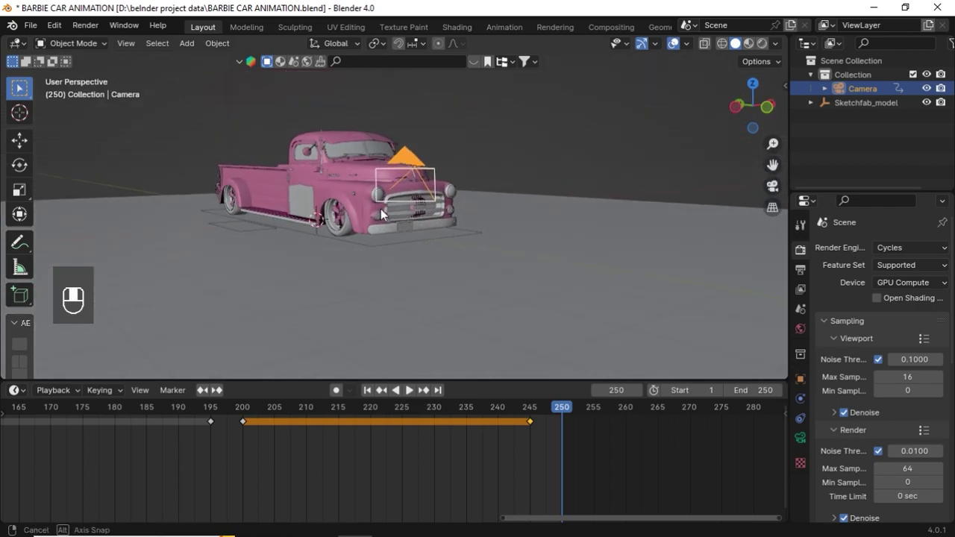
key(ctrl+alt+KP_0)
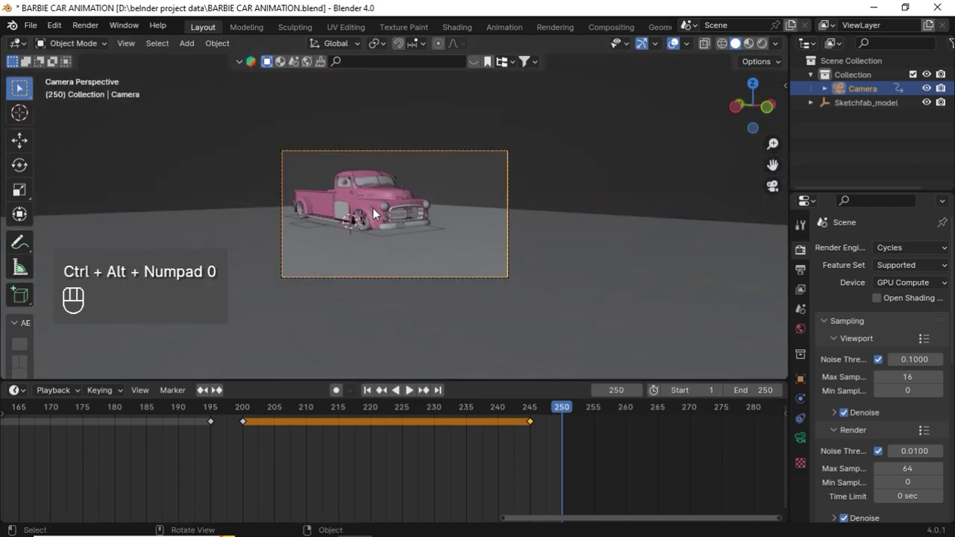
key(shift+f)
key(q)
key(q)
key(q)
key(q)
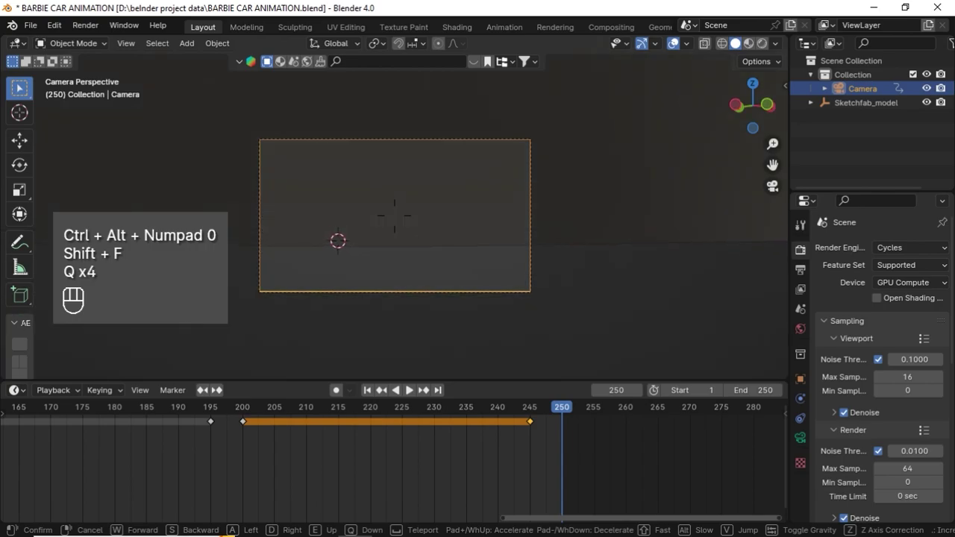
key(e)
key(e)
key(e)
key(a)
key(a)
key(a)
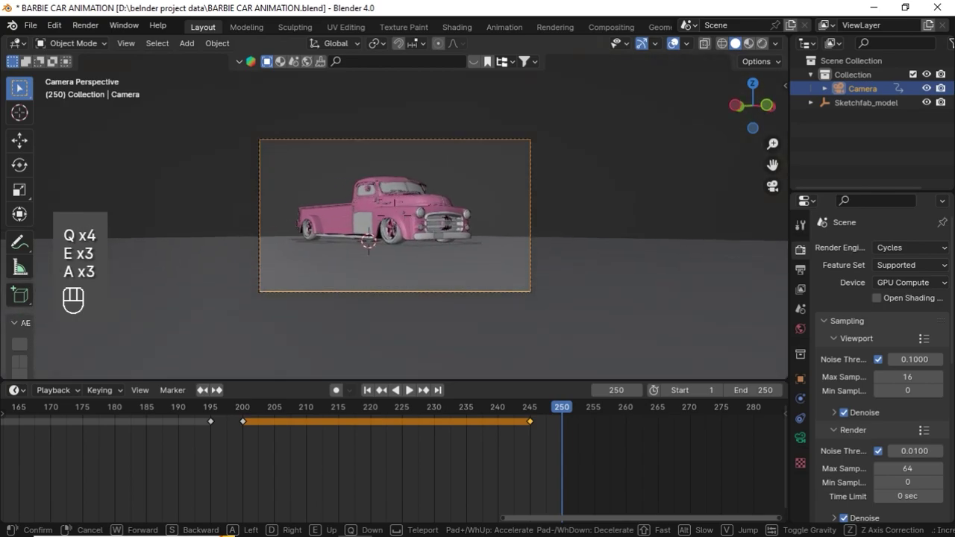
key(w)
key(w)
key(w)
key(w)
key(w)
key(w)
key(w)
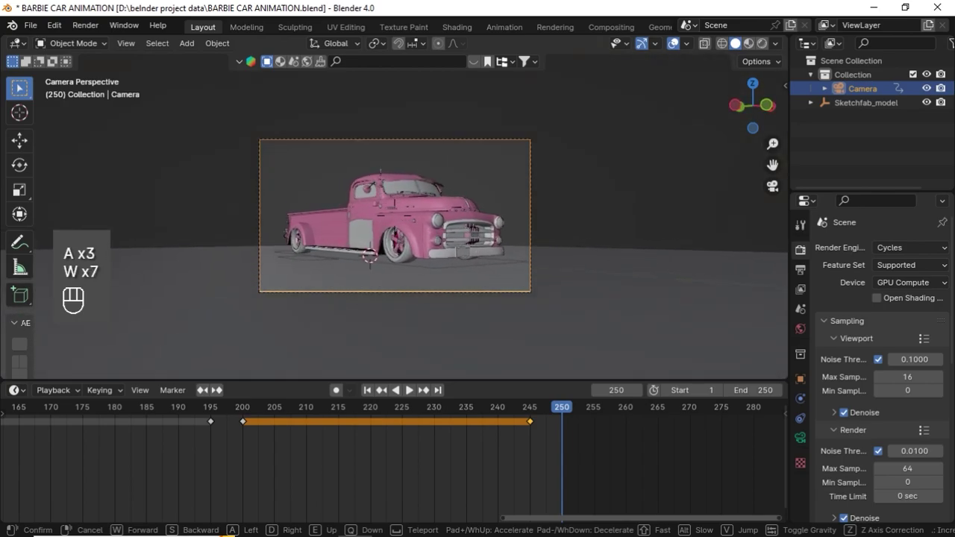
key(q)
click(191, 350)
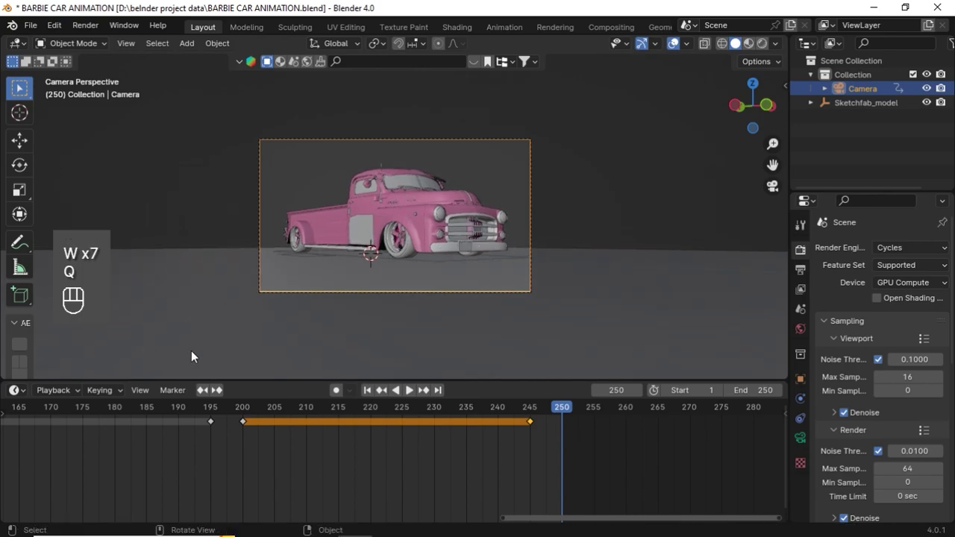
key(i)
click(393, 266)
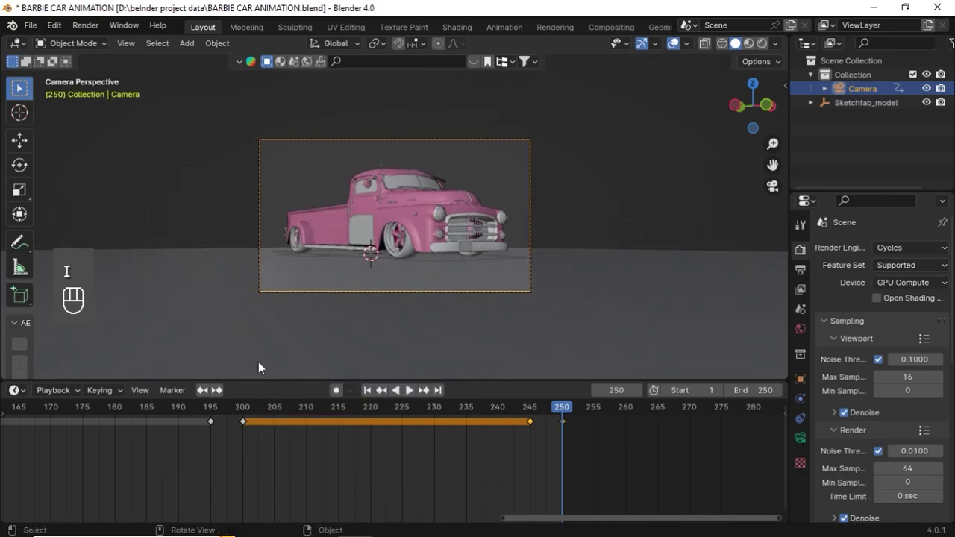
scroll(380, 463, down, 6)
Step: Play the camera animation from frame 1, then stop playback
click(364, 391)
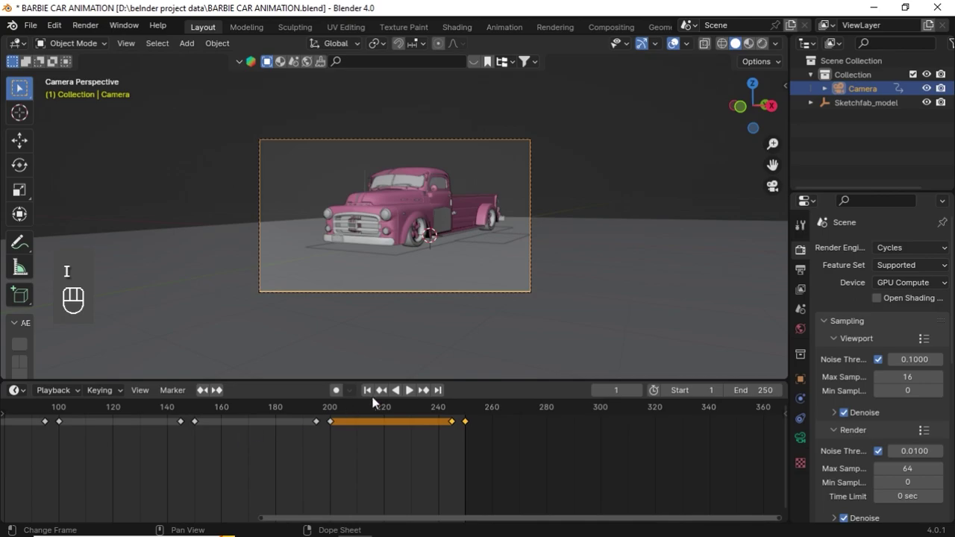
click(409, 391)
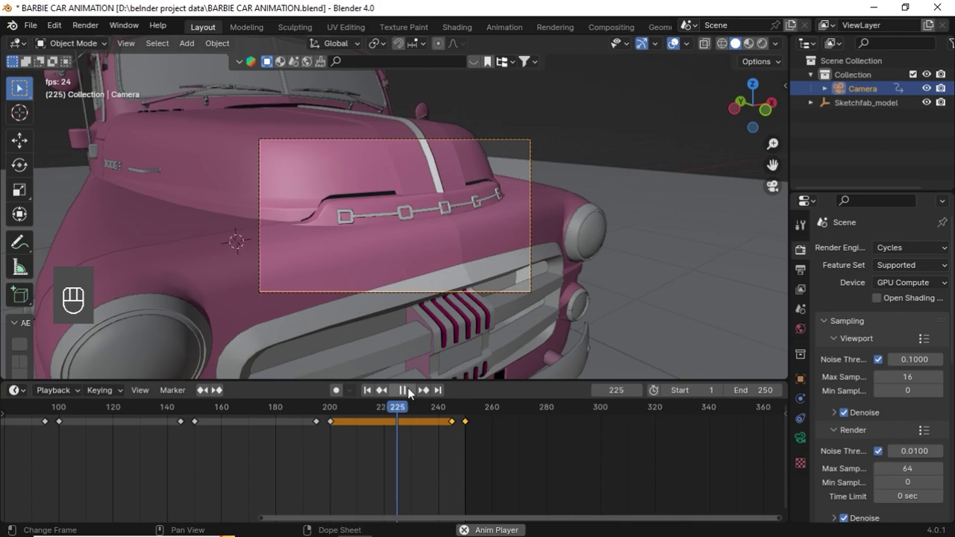
key(space)
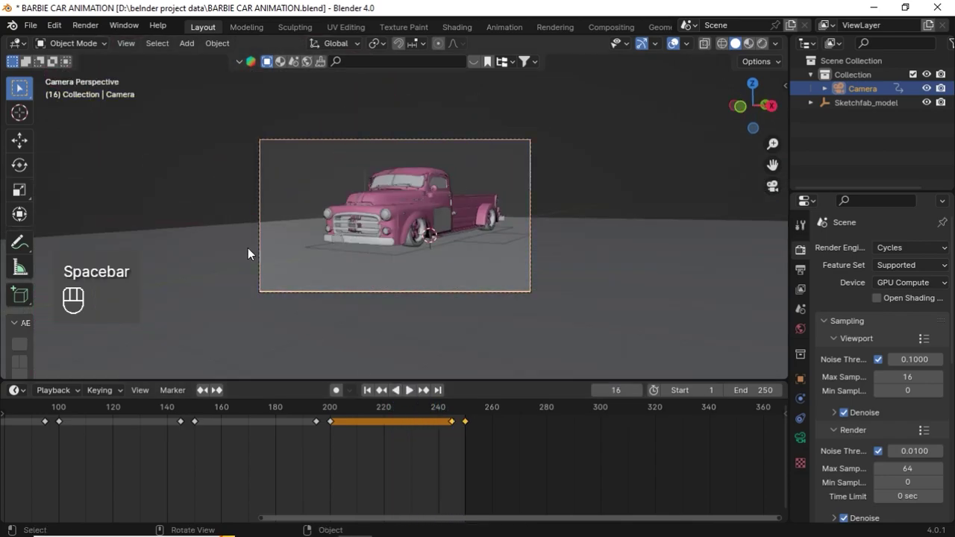
Step: Select all of the camera's keyframes in the timeline
scroll(324, 421, down, 3)
ctrl+scroll(324, 421, left, 6)
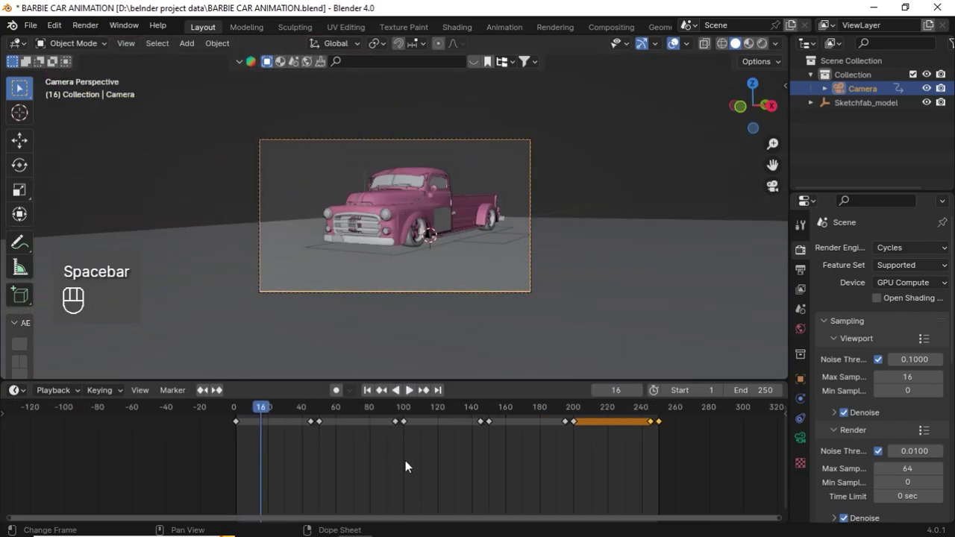
key(a)
ctrl+scroll(505, 512, right, 4)
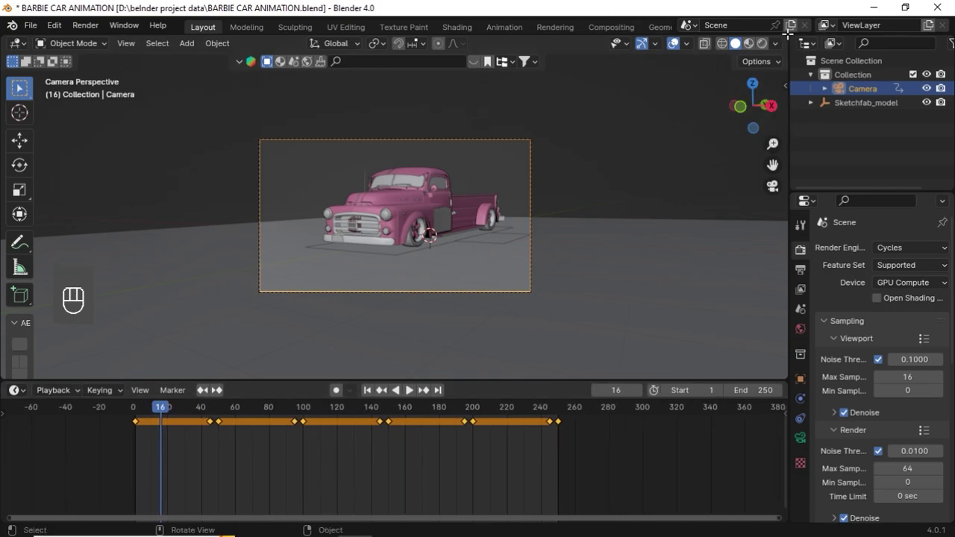
Step: Split the 3D view into two side-by-side camera views
drag(787, 34, 427, 52)
scroll(225, 177, up, 1)
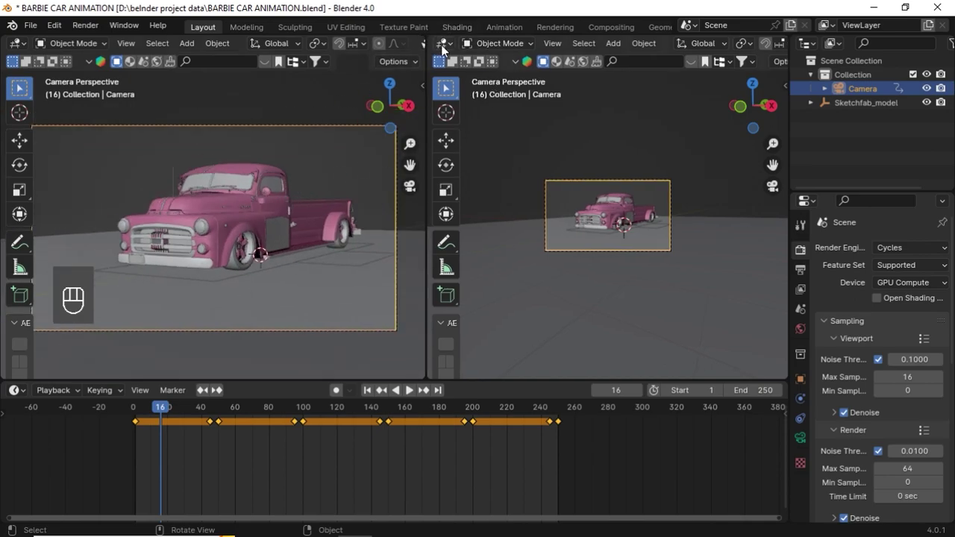
scroll(292, 42, down, 5)
Step: Hide the navigation gizmos, overlays and toolbar in the left camera view
click(280, 44)
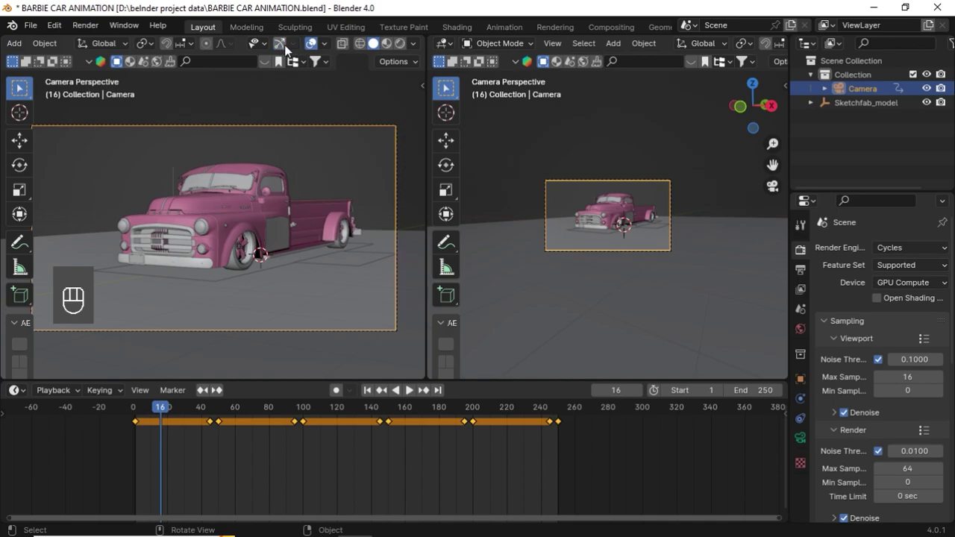
click(309, 44)
click(342, 44)
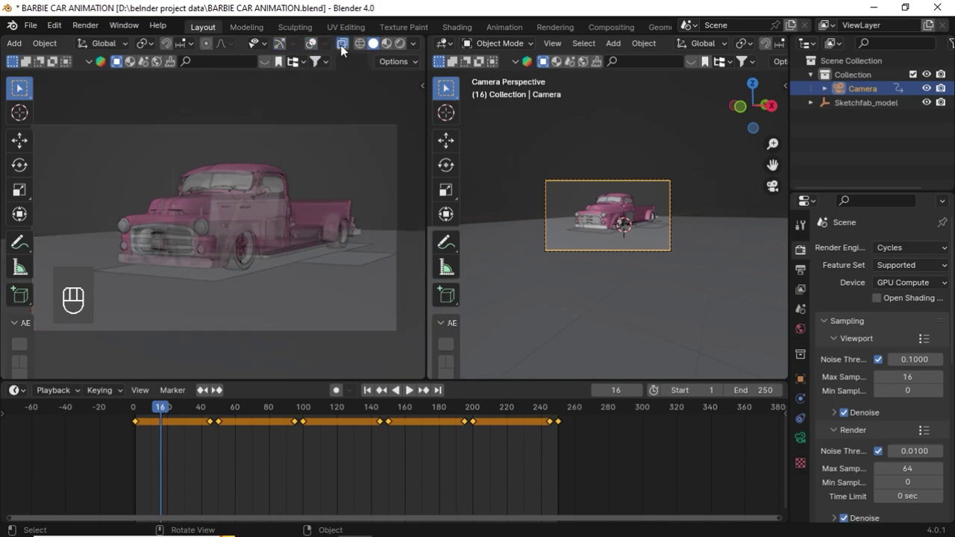
click(342, 44)
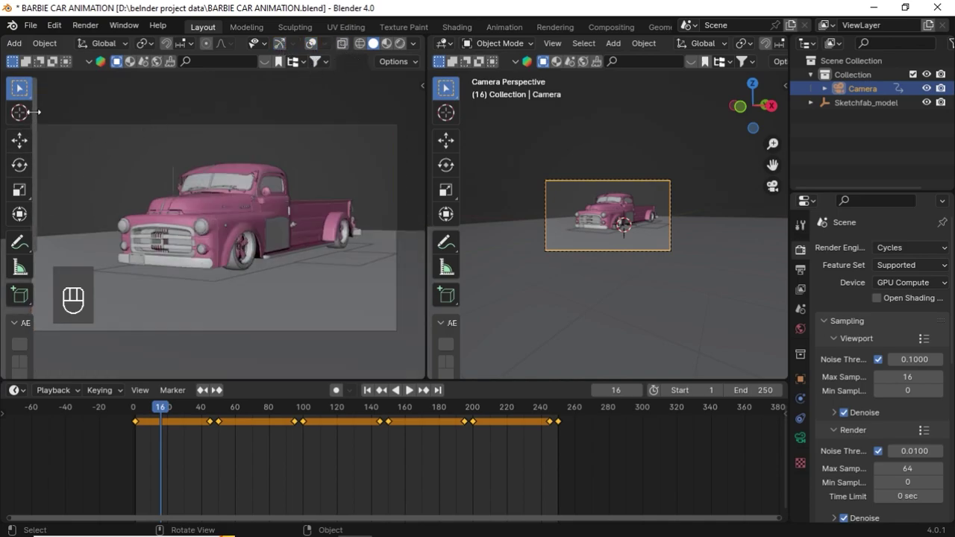
drag(34, 112, 1, 136)
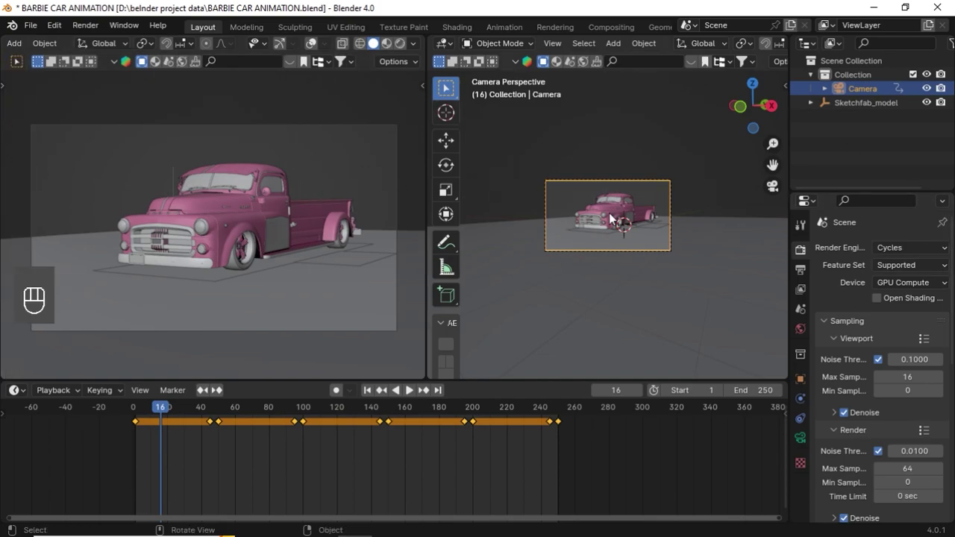
scroll(549, 196, up, 2)
Step: Turn the right area into a Graph Editor with all camera F-curves selected and the sidebar hidden
click(444, 44)
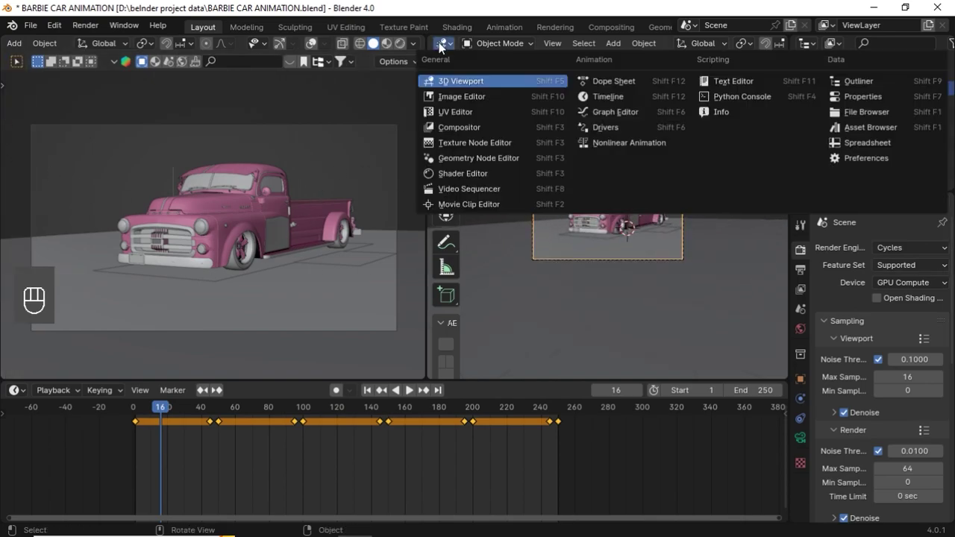
click(612, 111)
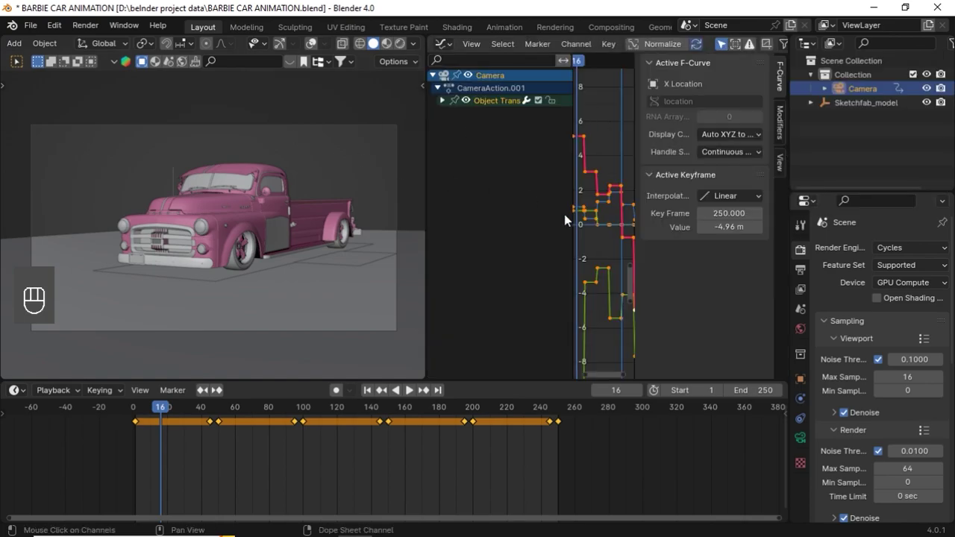
mouse_move(571, 201)
mouse_down()
mouse_move(468, 222)
mouse_move(575, 189)
mouse_up()
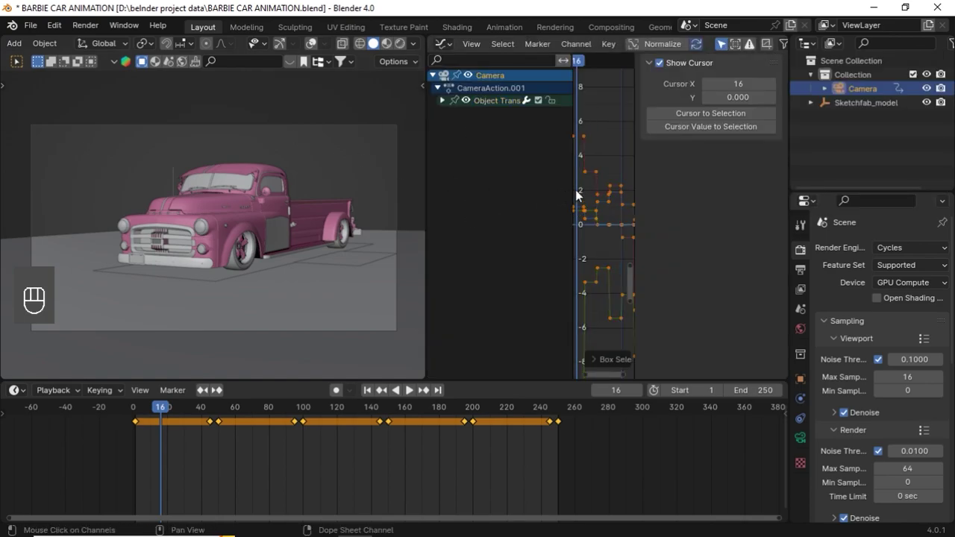
key(a)
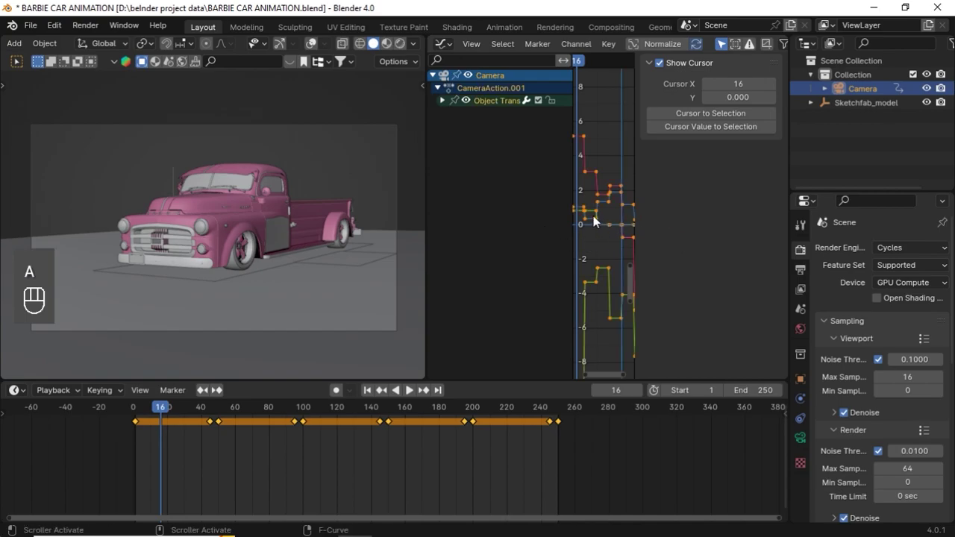
key(n)
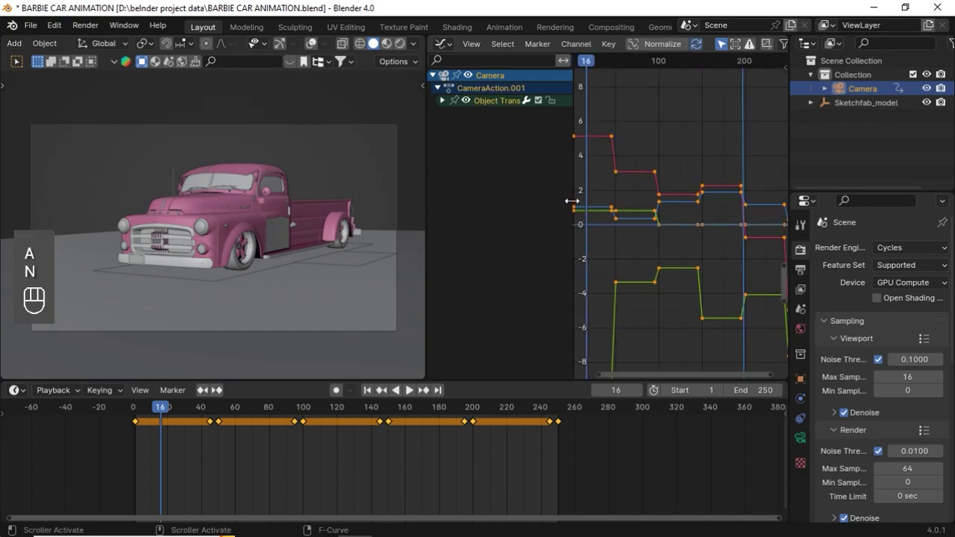
Step: Shrink the channel list and frame the graph on frames 0–150
drag(571, 201, 488, 209)
scroll(695, 254, up, 3)
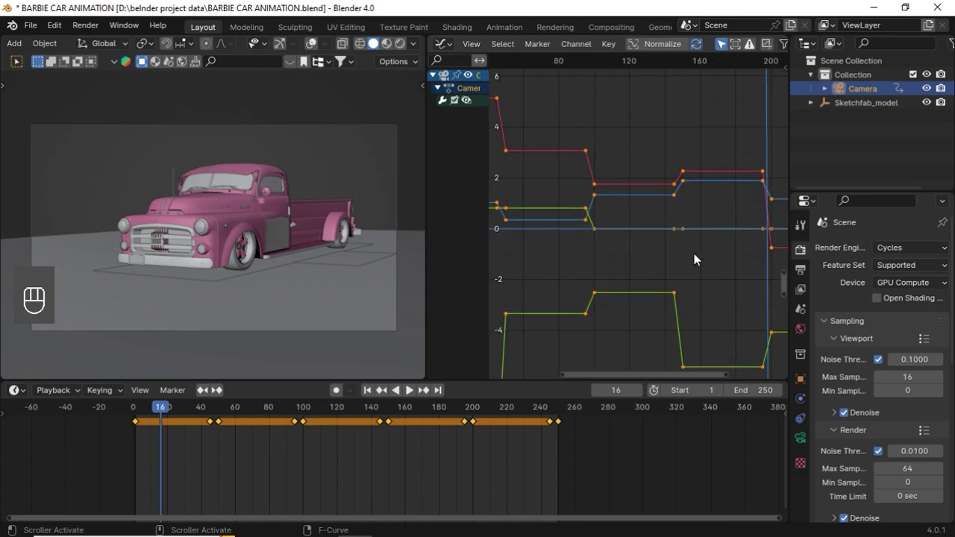
ctrl+middle_drag(694, 260, 704, 276)
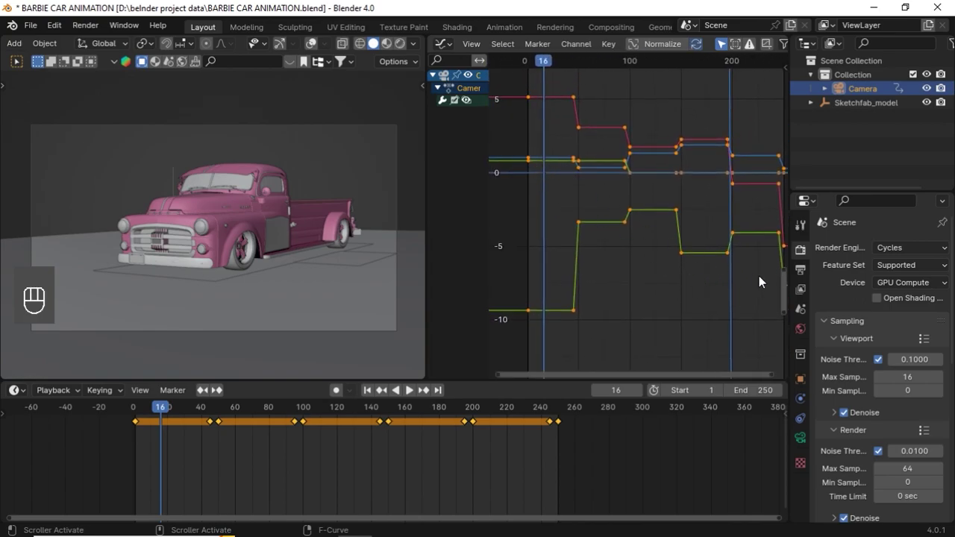
scroll(615, 232, down, 1)
ctrl+middle_drag(563, 111, 630, 228)
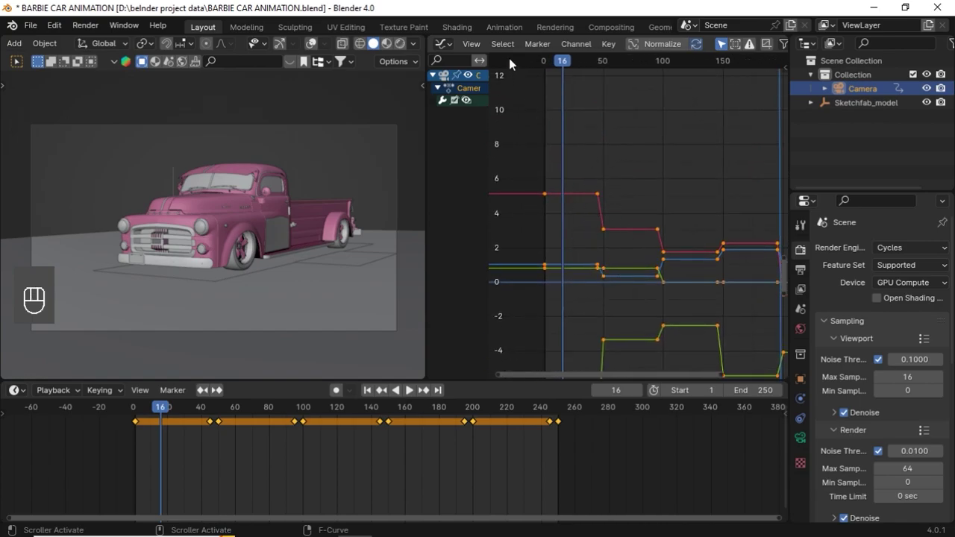
scroll(660, 268, down, 2)
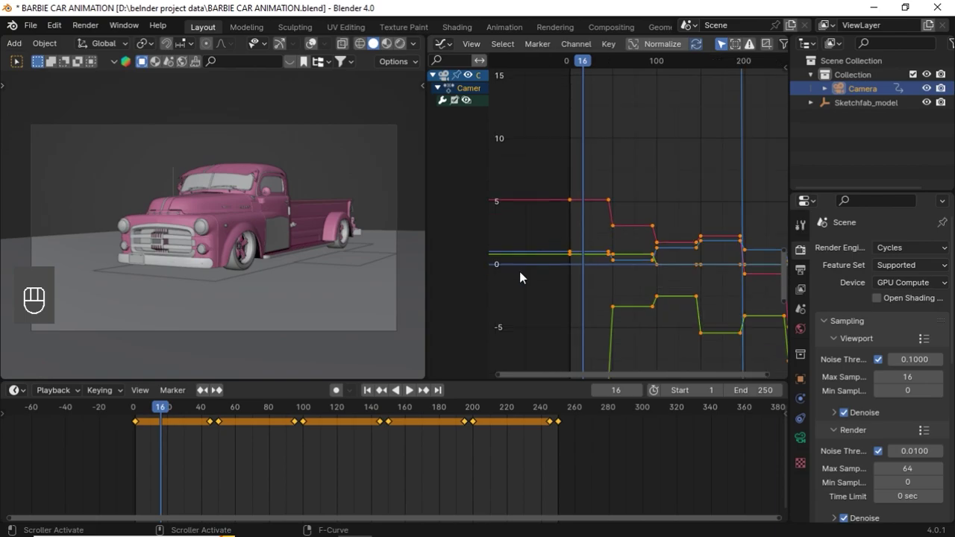
Step: Bake the camera F-curves with Key > Density > Bake Keyframes
click(605, 48)
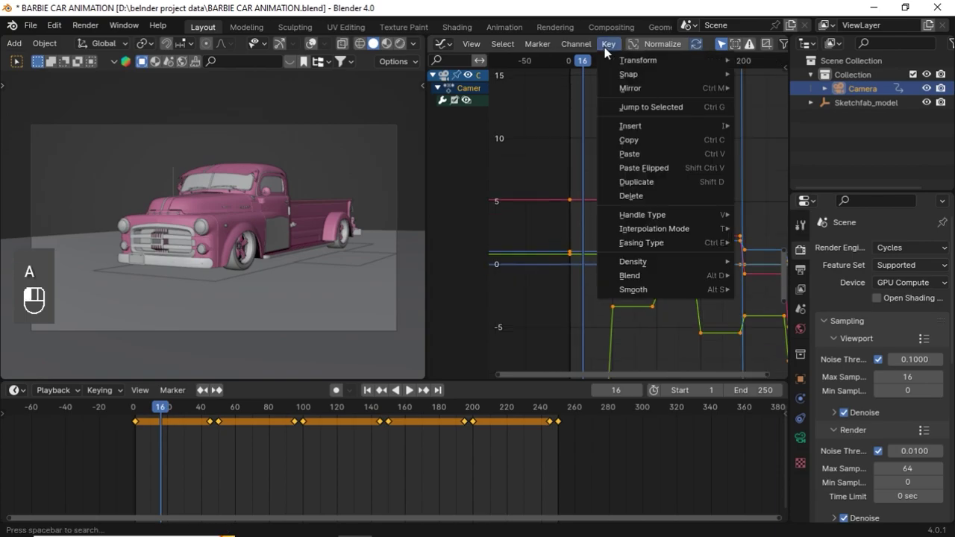
mouse_move(637, 260)
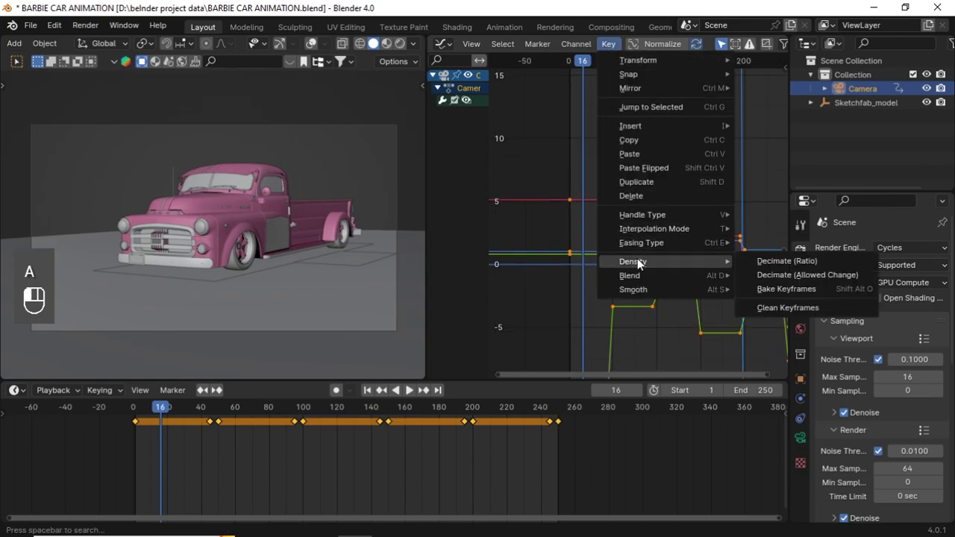
click(790, 291)
Step: Zoom in and out on the graph to inspect the per-frame baked keys
scroll(650, 270, up, 3)
scroll(651, 270, up, 5)
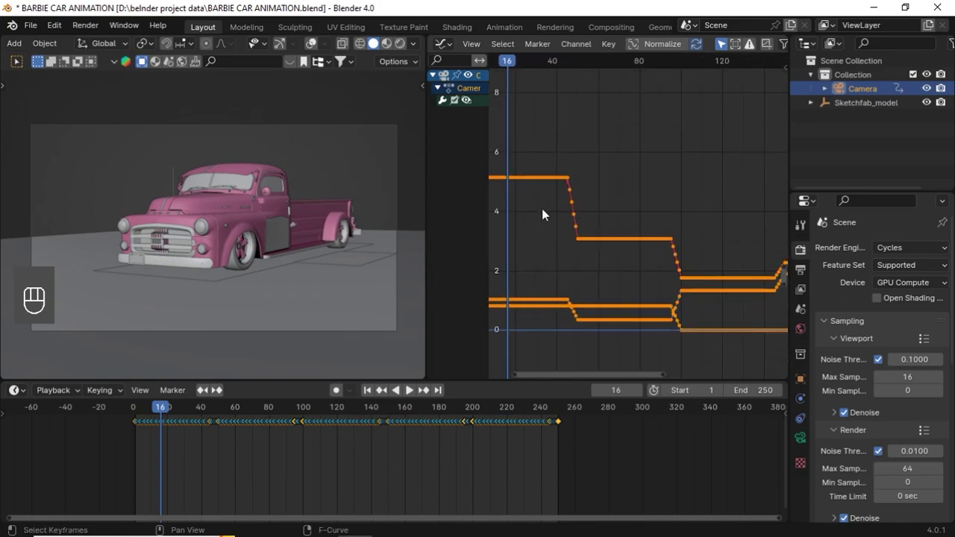
middle_drag(641, 144, 590, 231)
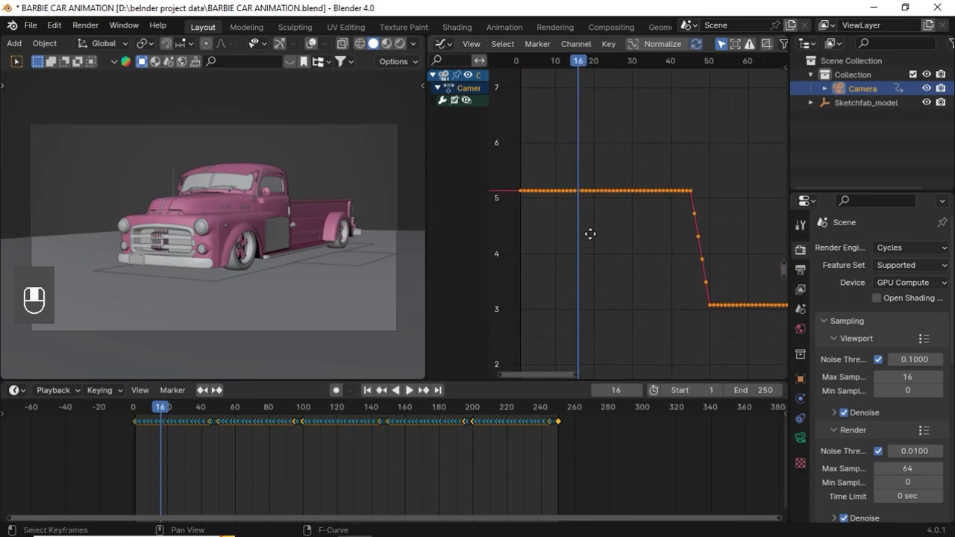
scroll(597, 211, up, 5)
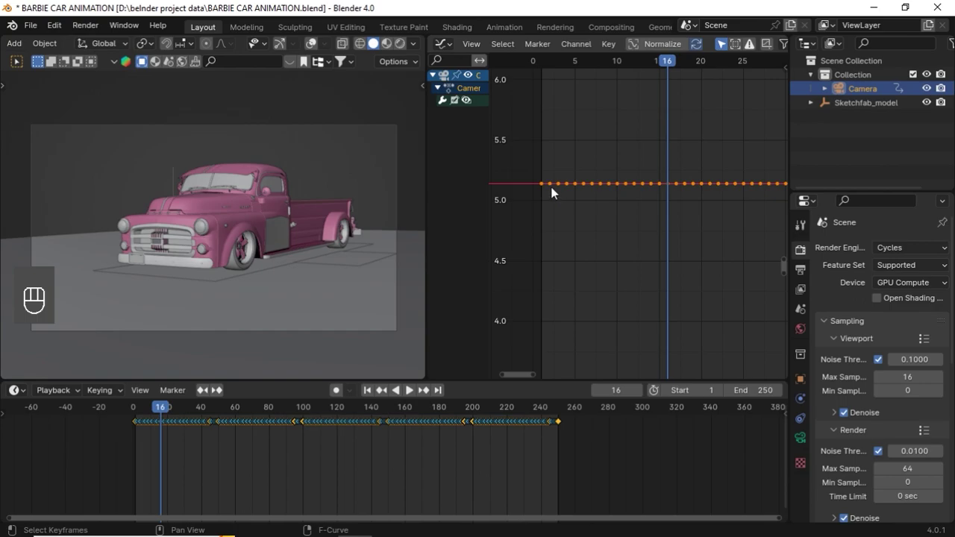
scroll(591, 221, down, 5)
ctrl+middle_drag(646, 220, 629, 175)
scroll(629, 175, down, 4)
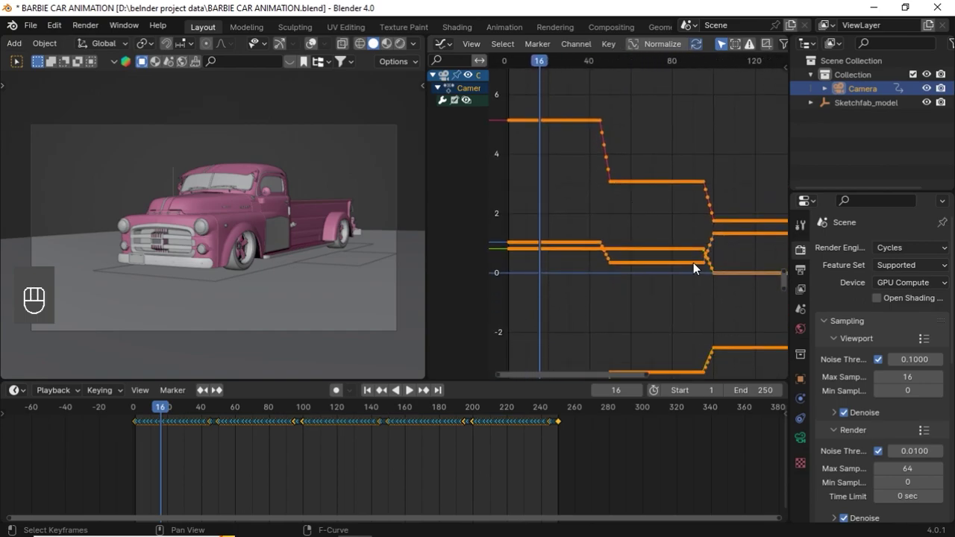
ctrl+middle_drag(651, 233, 597, 173)
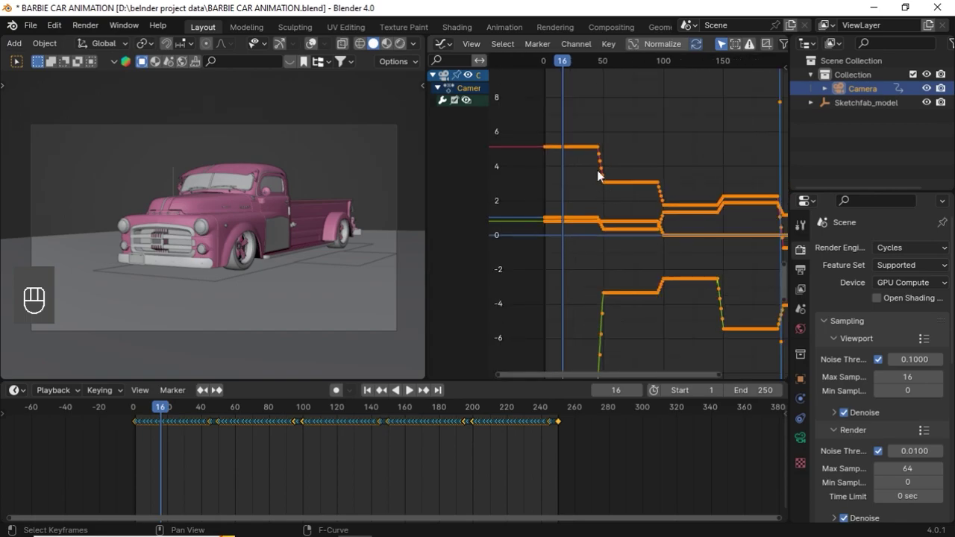
click(608, 45)
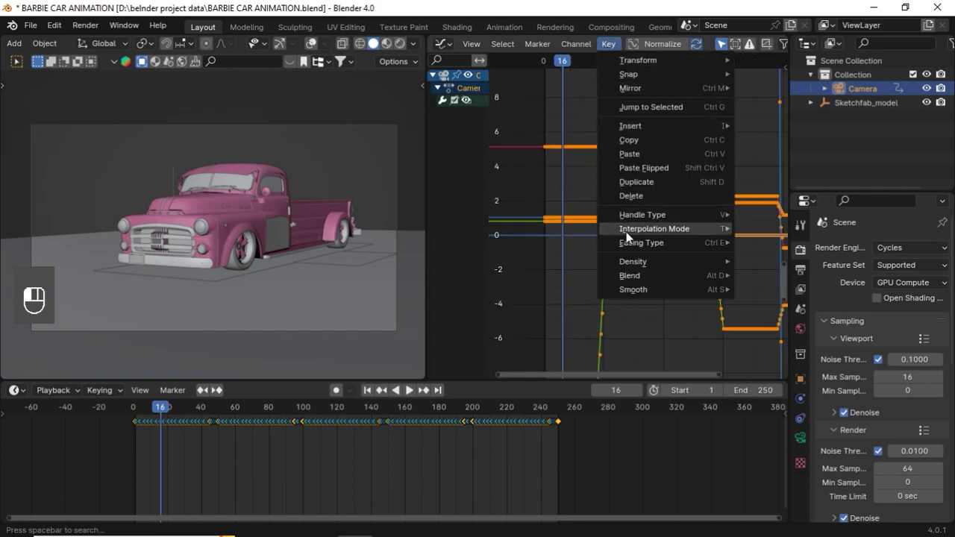
Step: Apply Key > Smooth > Smooth (Legacy) to the baked curves and pan to check the result
mouse_move(631, 293)
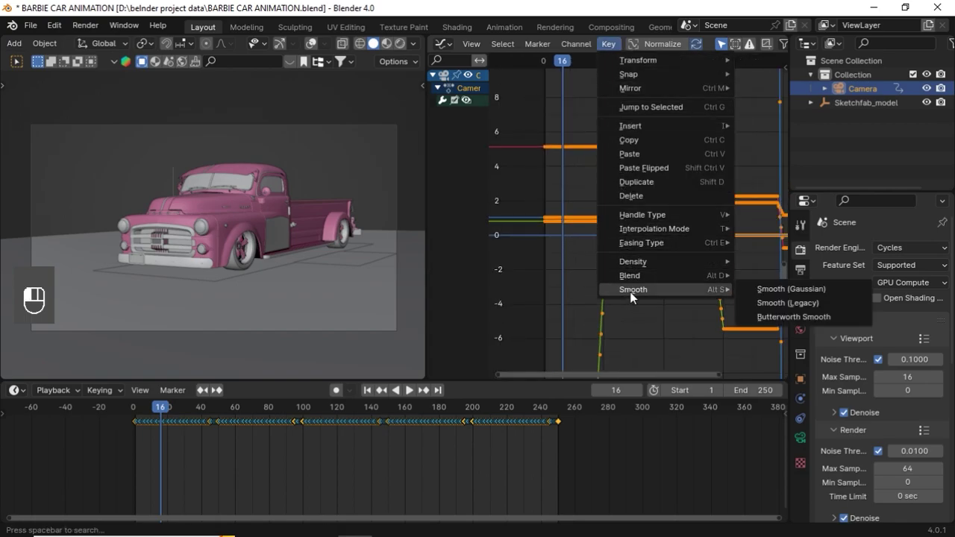
click(767, 303)
scroll(593, 160, up, 4)
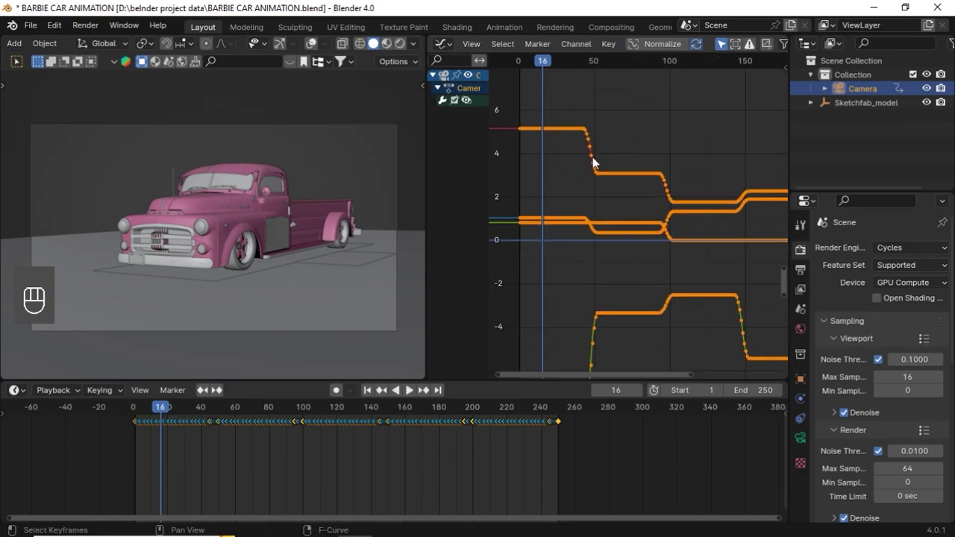
scroll(585, 192, up, 4)
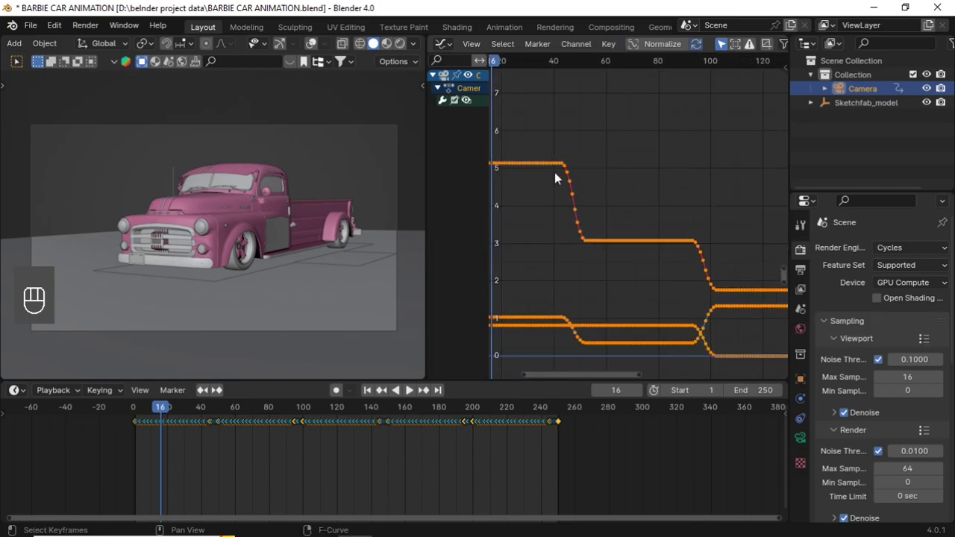
middle_drag(560, 165, 520, 167)
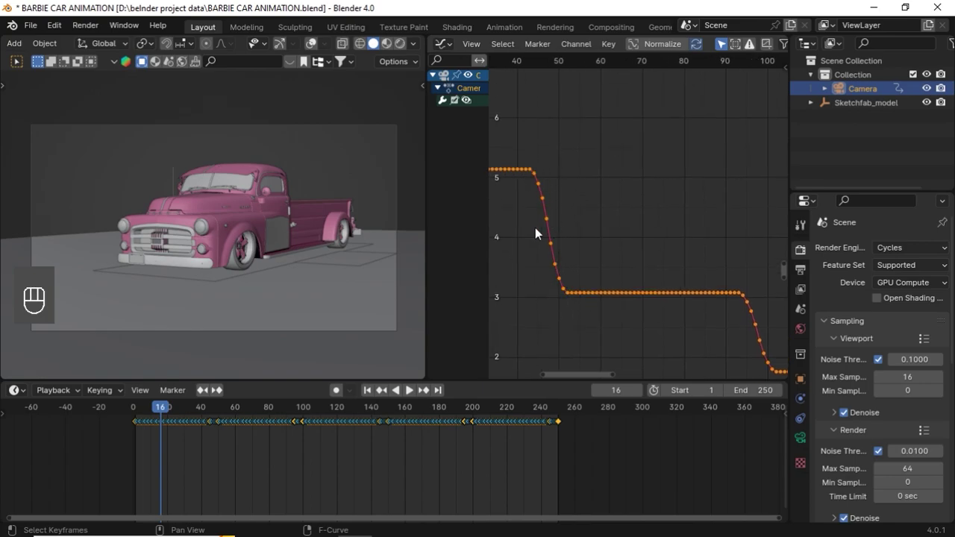
scroll(542, 241, down, 4)
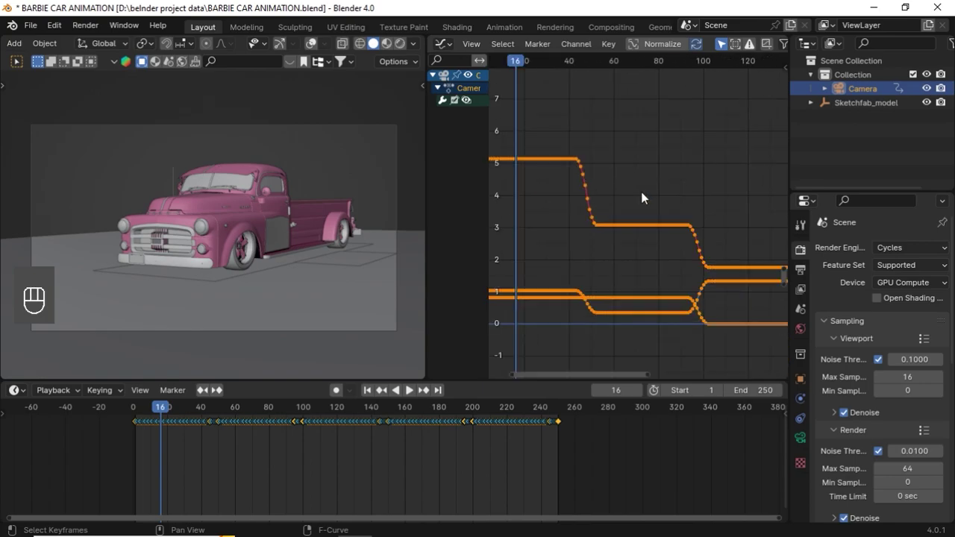
Step: Apply Smooth (Legacy) via Alt+S, then repeat it several more times with Alt+O
key(alt+s)
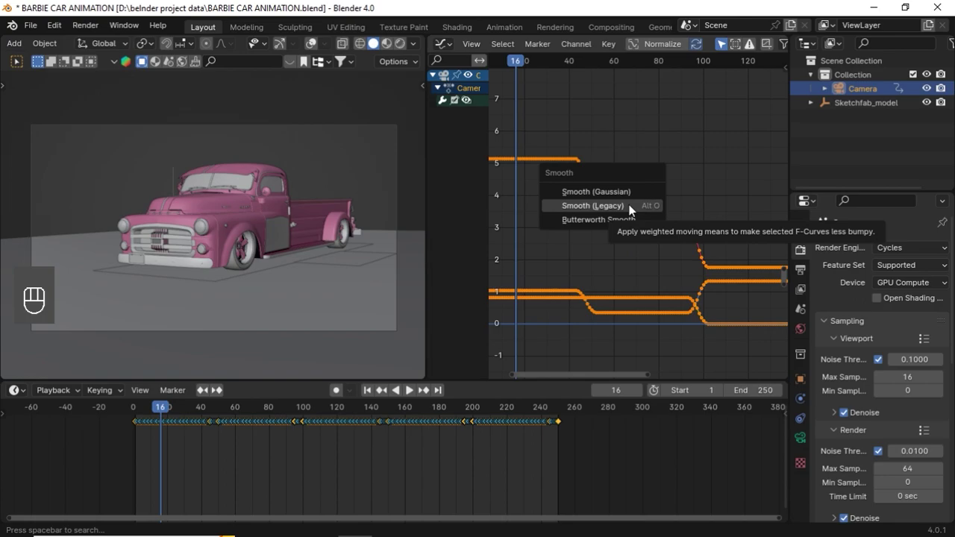
click(631, 208)
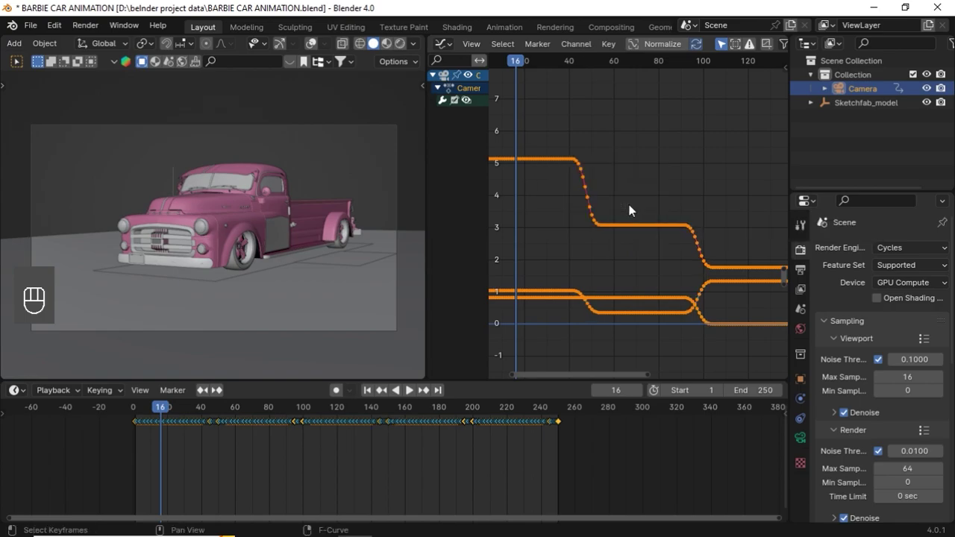
key(alt+o)
key(alt+p)
key(alt+o)
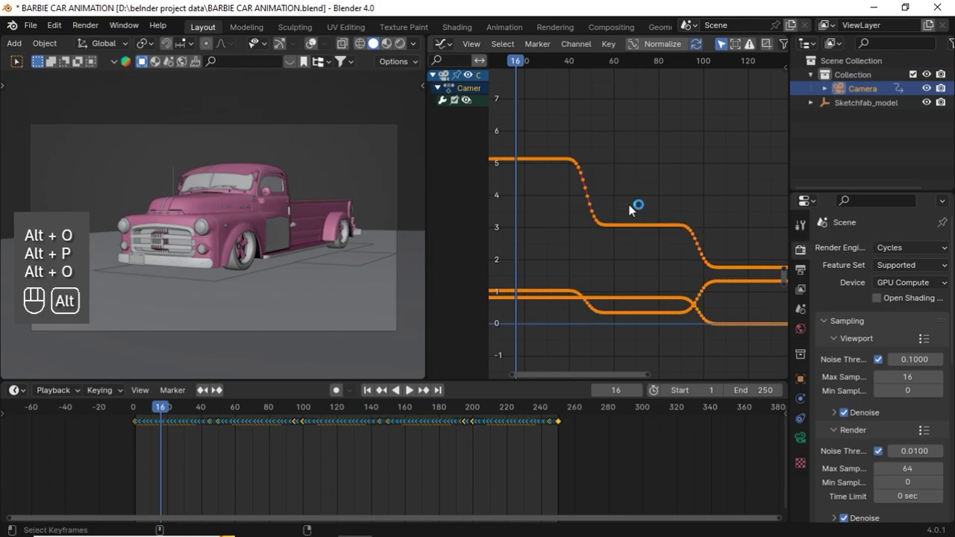
key(alt+o)
key(alt+o)
key(alt+o)
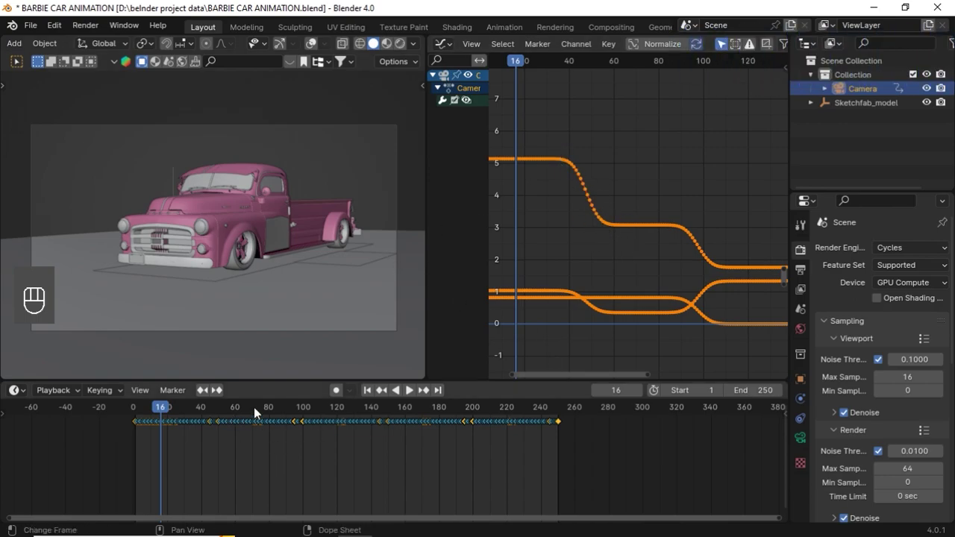
Step: Return to frame 1 and play the smoothed camera animation
click(366, 390)
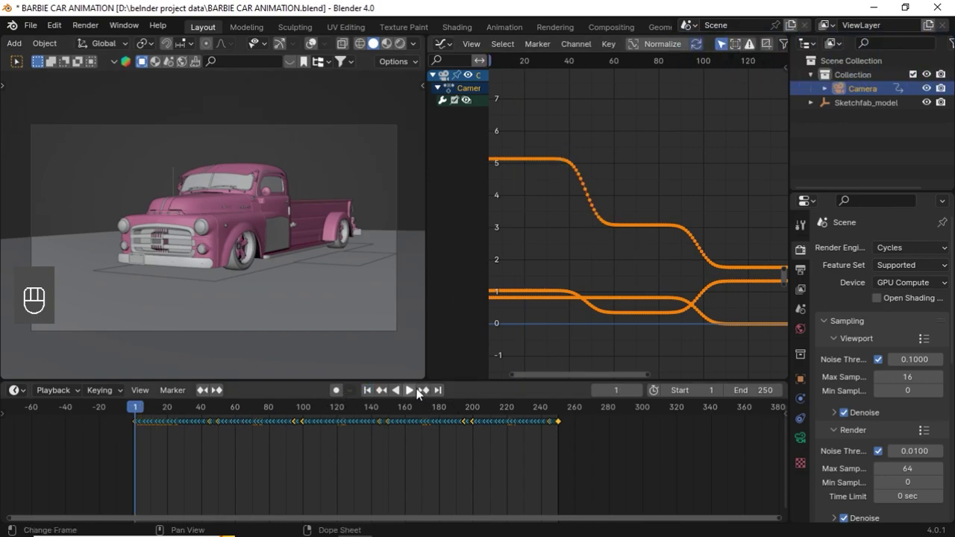
click(411, 389)
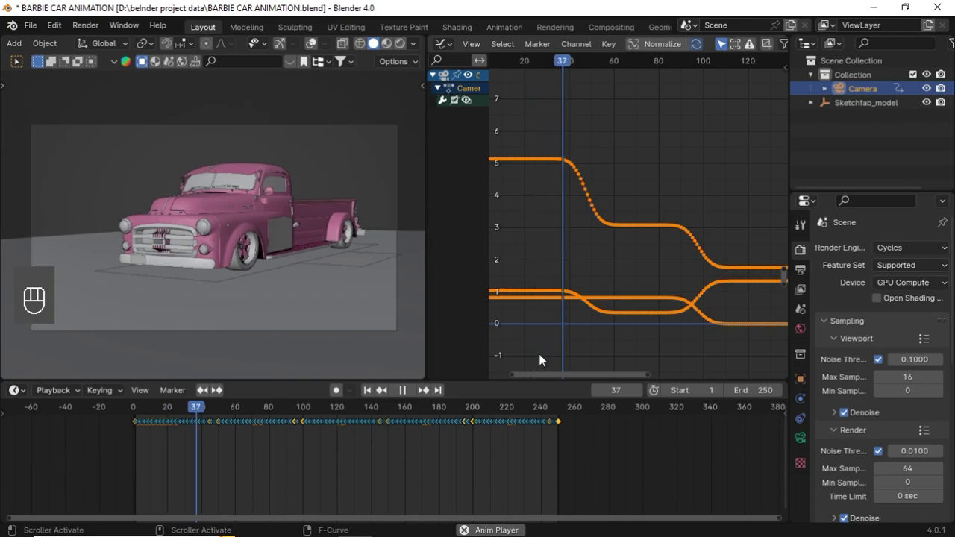